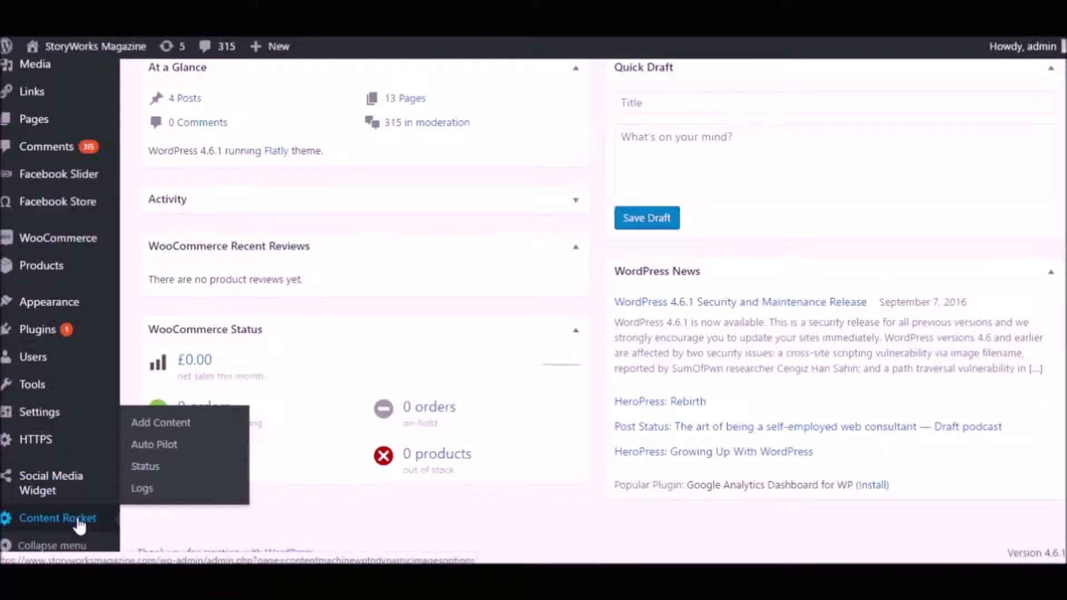
# In Content Rocket, replace the keyword 'wordpress plugin' with 'iphone 7 review'.
pyautogui.click(79, 522)
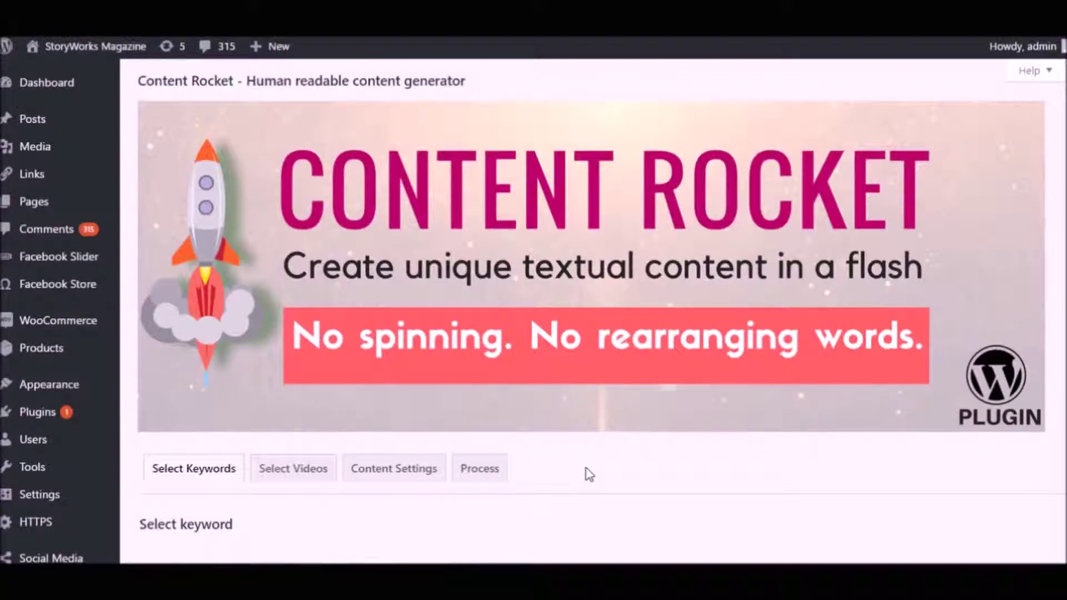
pyautogui.scroll(-3, 589, 475)
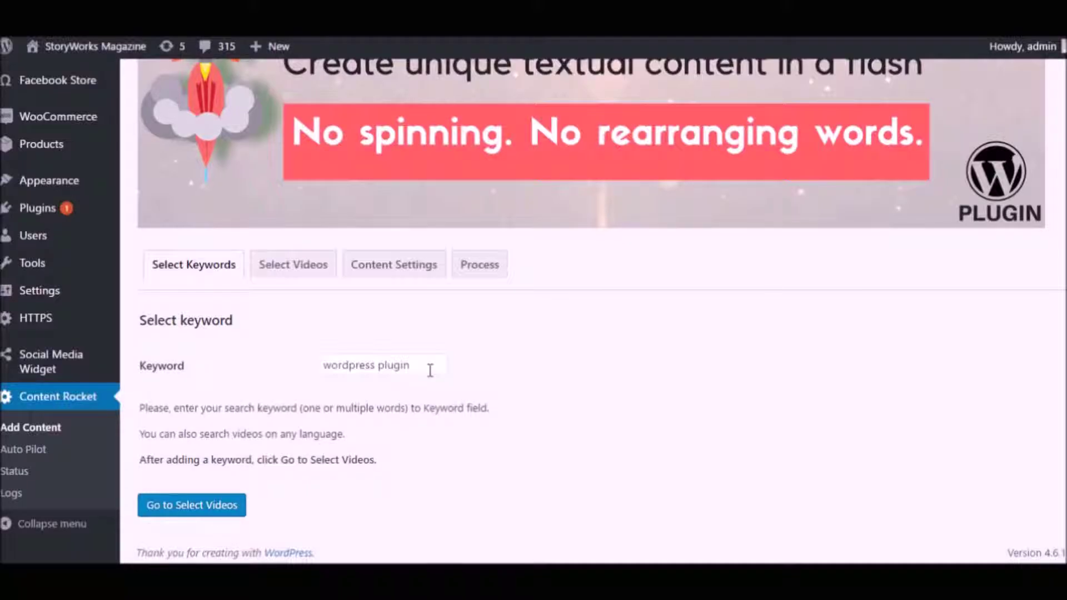
pyautogui.moveTo(430, 371); pyautogui.dragTo(321, 365)
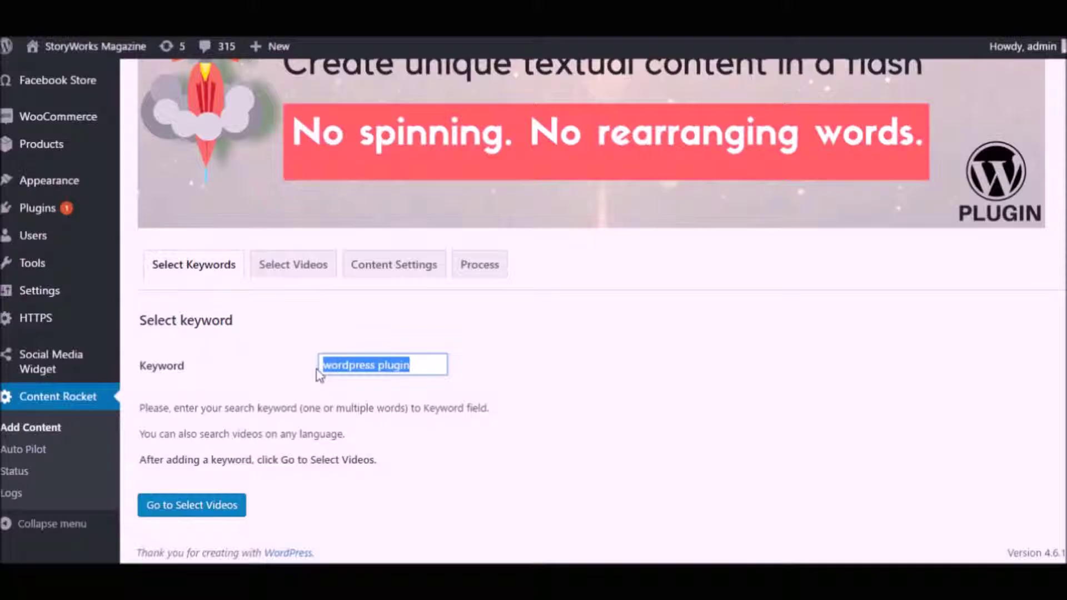
pyautogui.press('BackSpace')
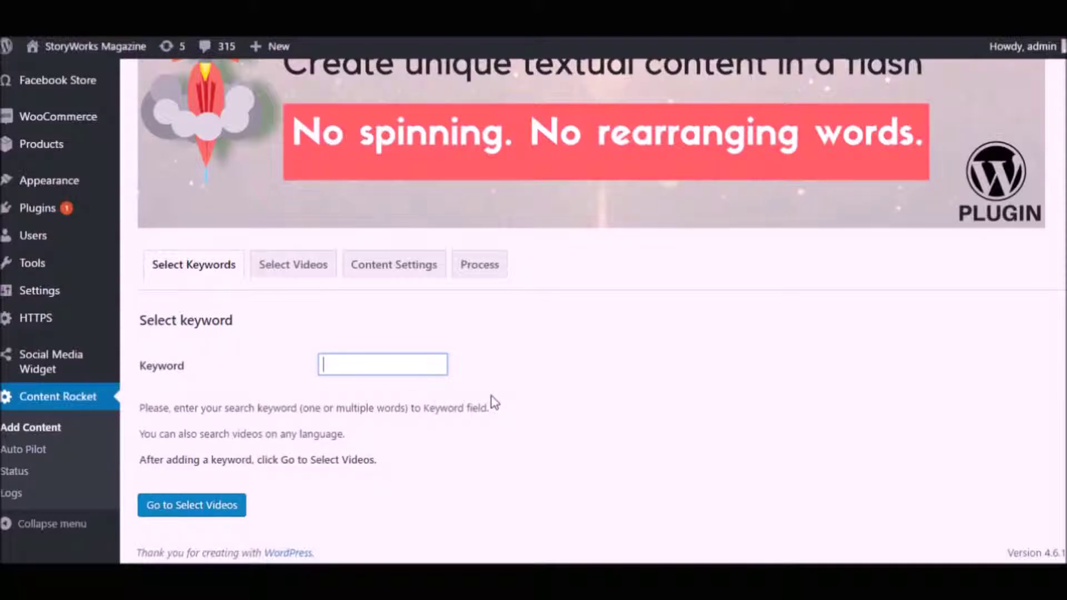
pyautogui.write('iphon')
pyautogui.press('BackSpace')
pyautogui.press('BackSpace')
pyautogui.press('BackSpace')
pyautogui.write('hone 7 ')
pyautogui.write('review')
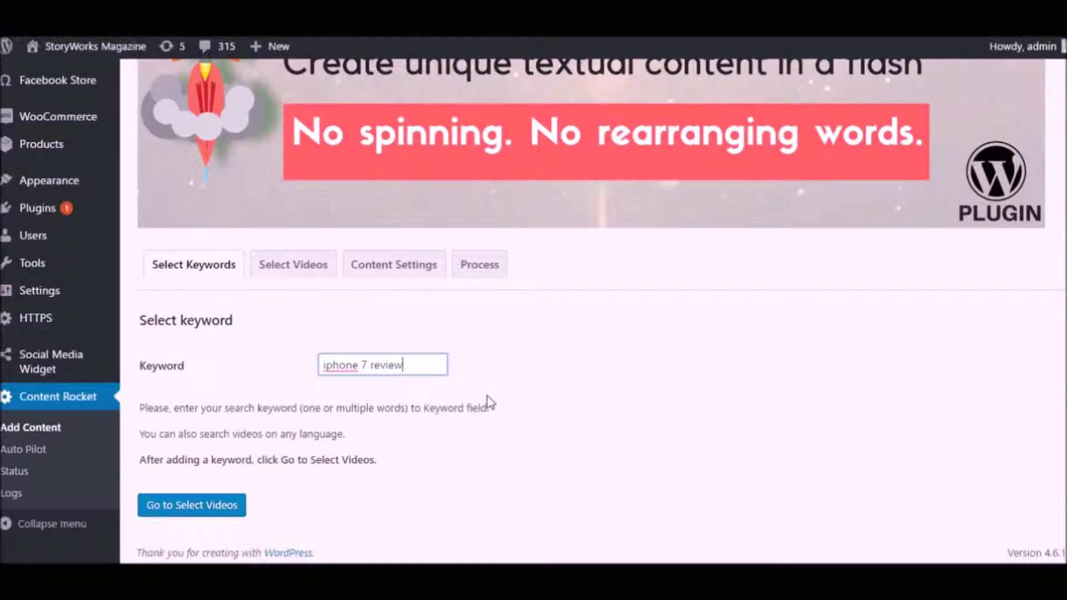
# Load the 'iphone 7 review' video results and tick the $100 iPhone 7 Plus Clone video.
pyautogui.click(217, 506)
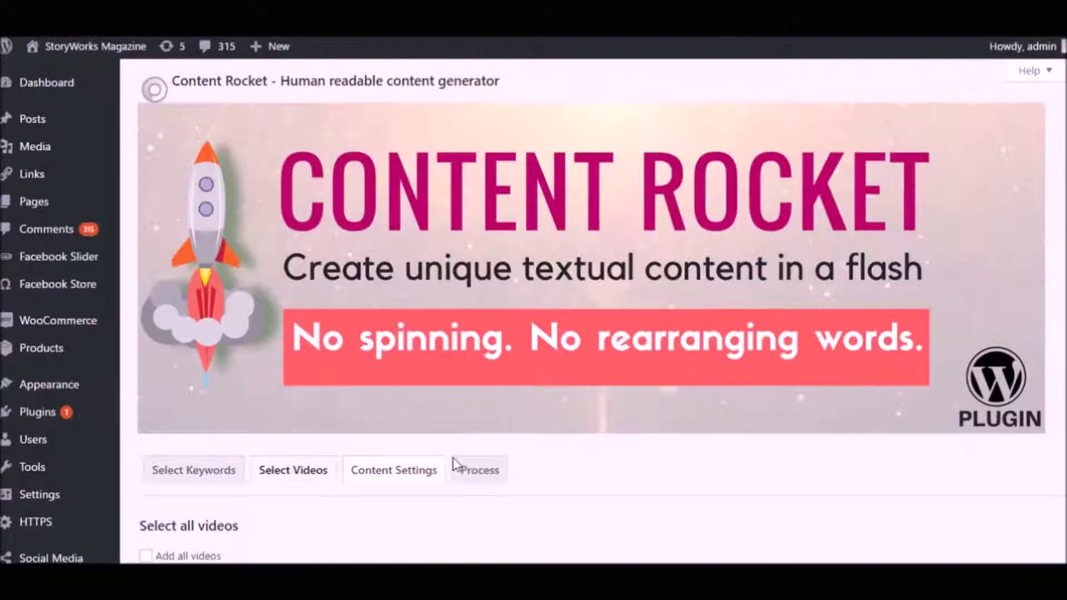
pyautogui.scroll(-3, 660, 489)
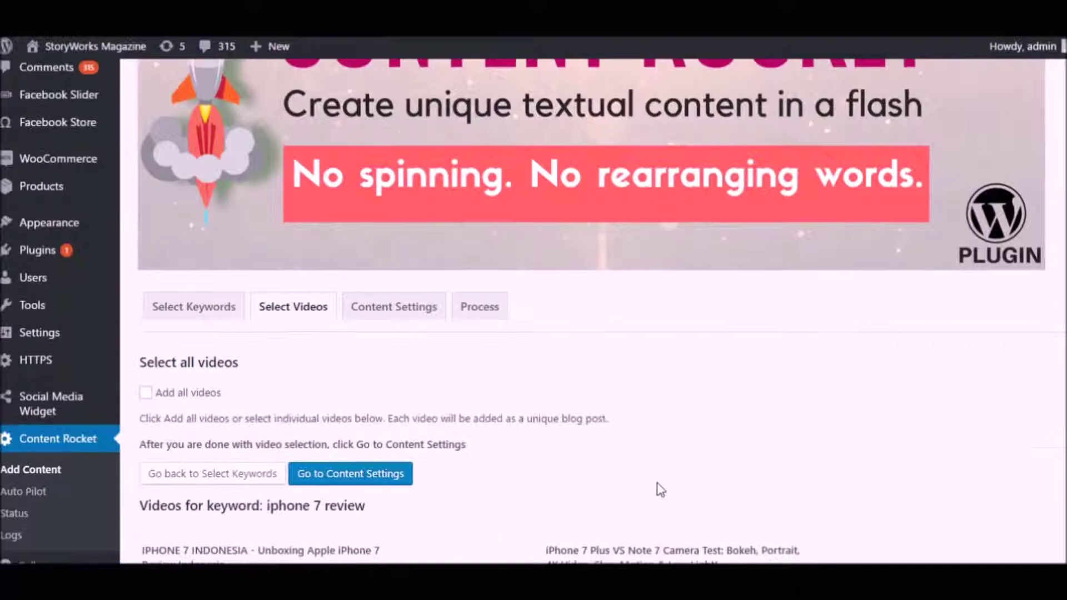
pyautogui.scroll(-2, 650, 478)
pyautogui.scroll(-1, 647, 477)
pyautogui.scroll(-3, 639, 472)
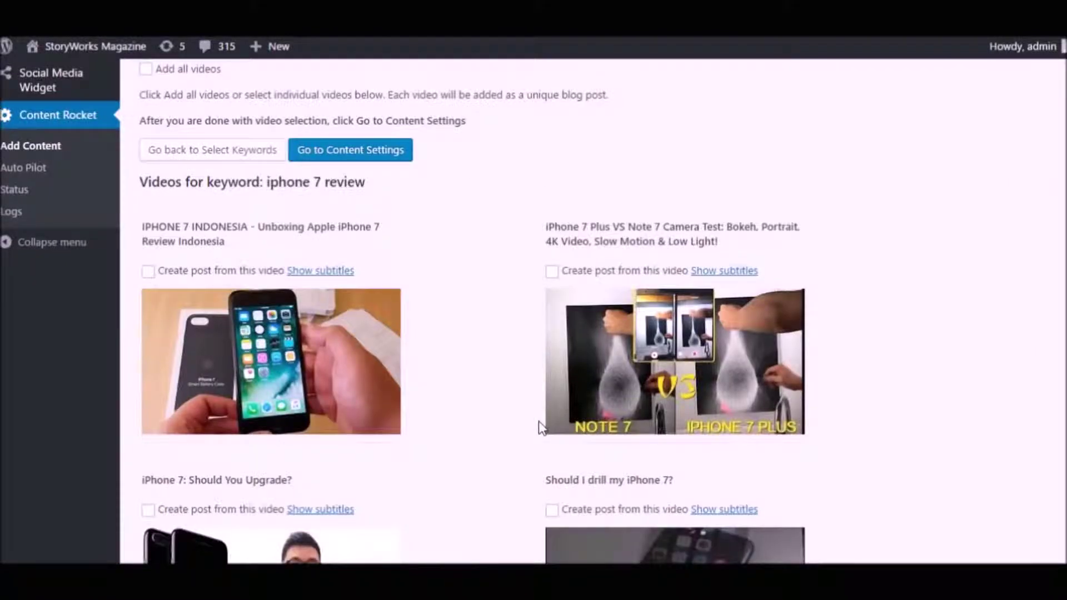
pyautogui.scroll(-1, 536, 428)
pyautogui.scroll(-3, 520, 424)
pyautogui.scroll(-5, 508, 424)
pyautogui.scroll(-4, 511, 426)
pyautogui.scroll(-4, 508, 421)
pyautogui.scroll(-4, 509, 419)
pyautogui.scroll(-8, 508, 420)
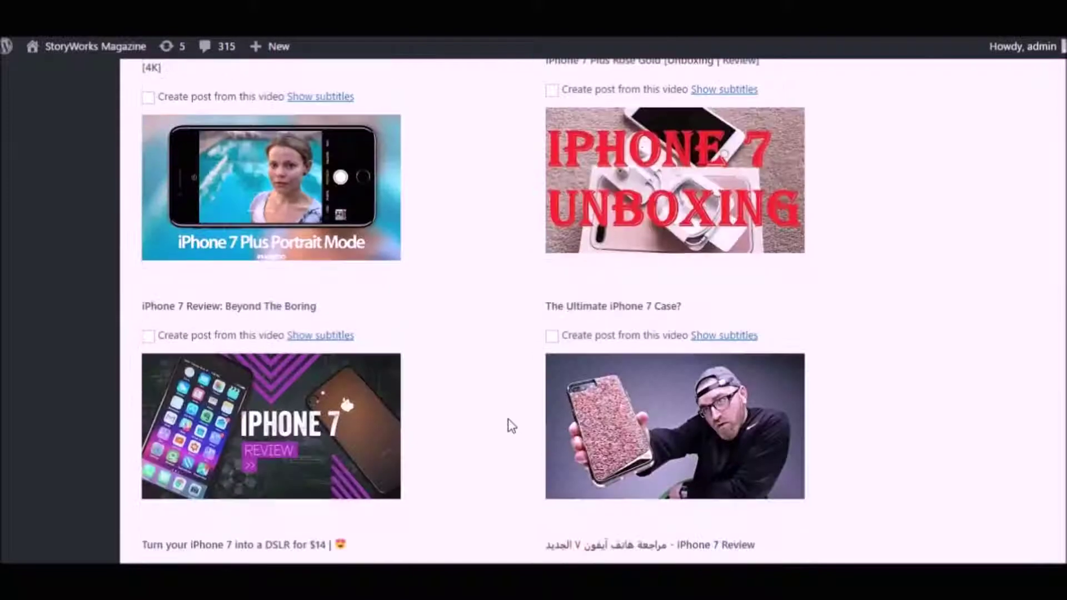
pyautogui.scroll(-10, 507, 419)
pyautogui.scroll(8, 507, 423)
pyautogui.scroll(8, 507, 423)
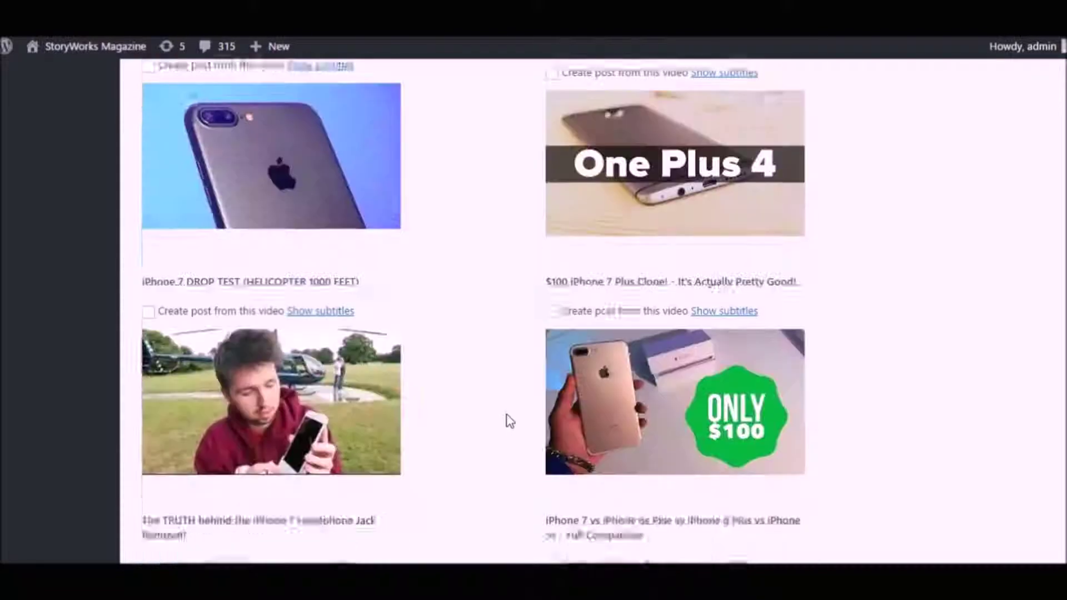
pyautogui.scroll(3, 511, 417)
pyautogui.click(552, 350)
# Scroll back through the video results to review the selection.
pyautogui.scroll(5, 473, 392)
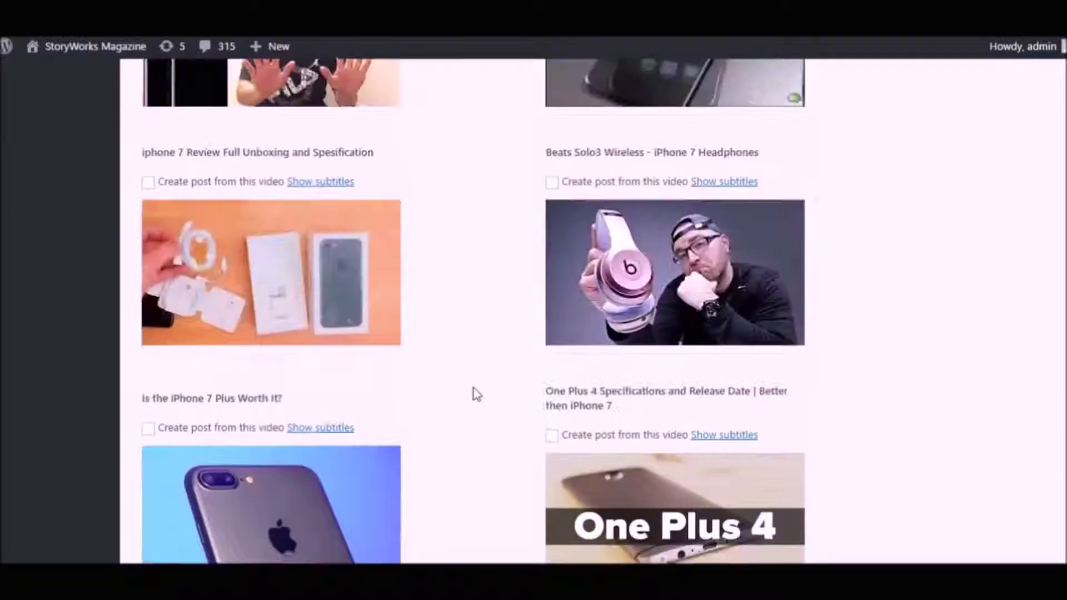
pyautogui.scroll(5, 476, 393)
pyautogui.scroll(10, 477, 394)
pyautogui.scroll(5, 389, 409)
pyautogui.scroll(-4, 361, 412)
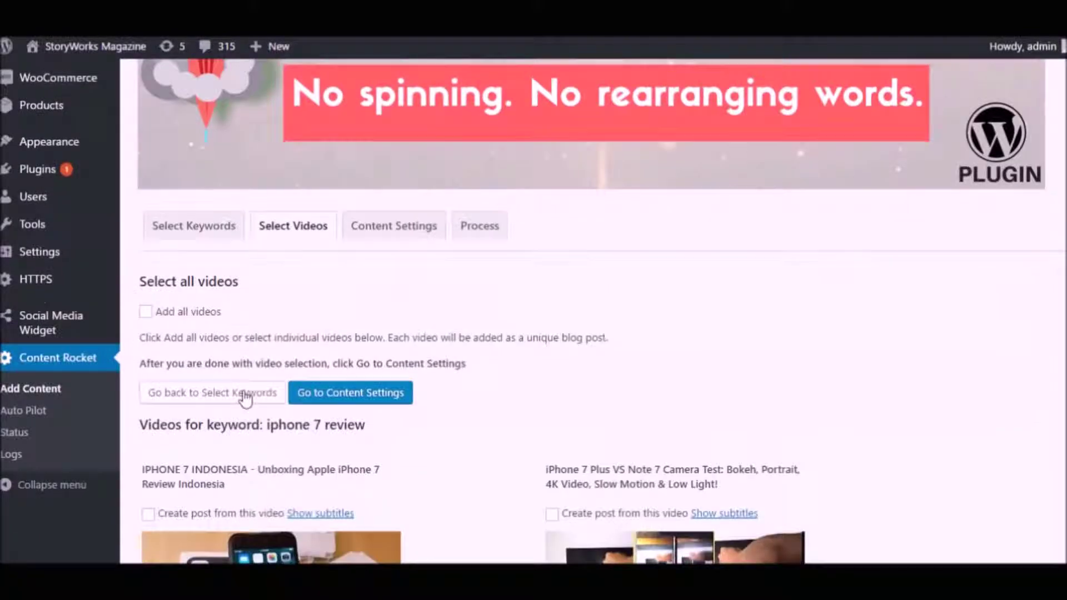
pyautogui.moveTo(167, 318); pyautogui.dragTo(245, 314)
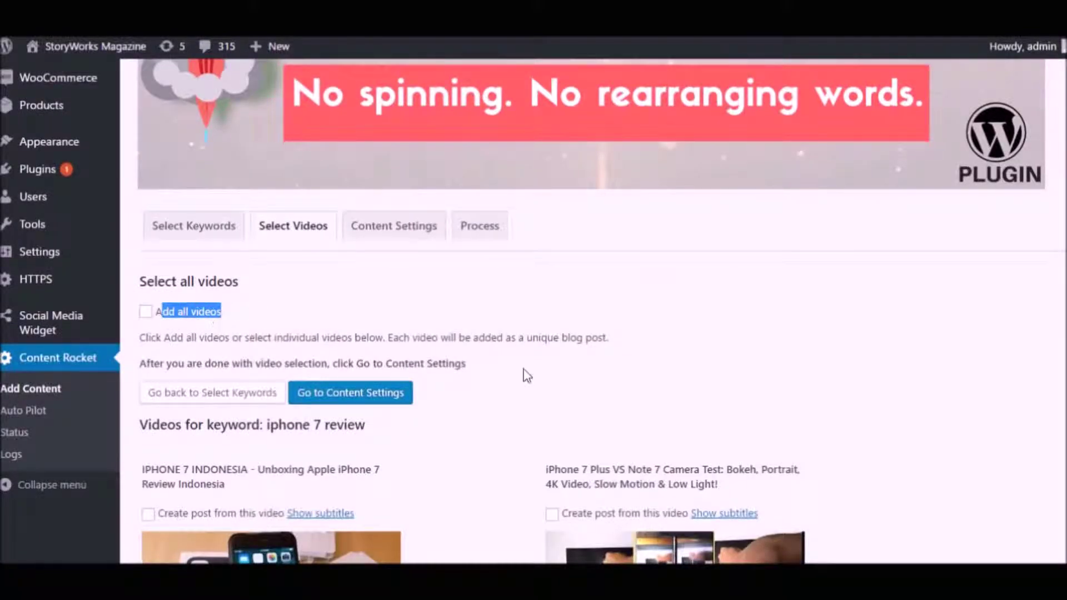
pyautogui.click(645, 434)
pyautogui.scroll(-1, 517, 437)
pyautogui.scroll(-2, 478, 442)
pyautogui.scroll(-3, 468, 443)
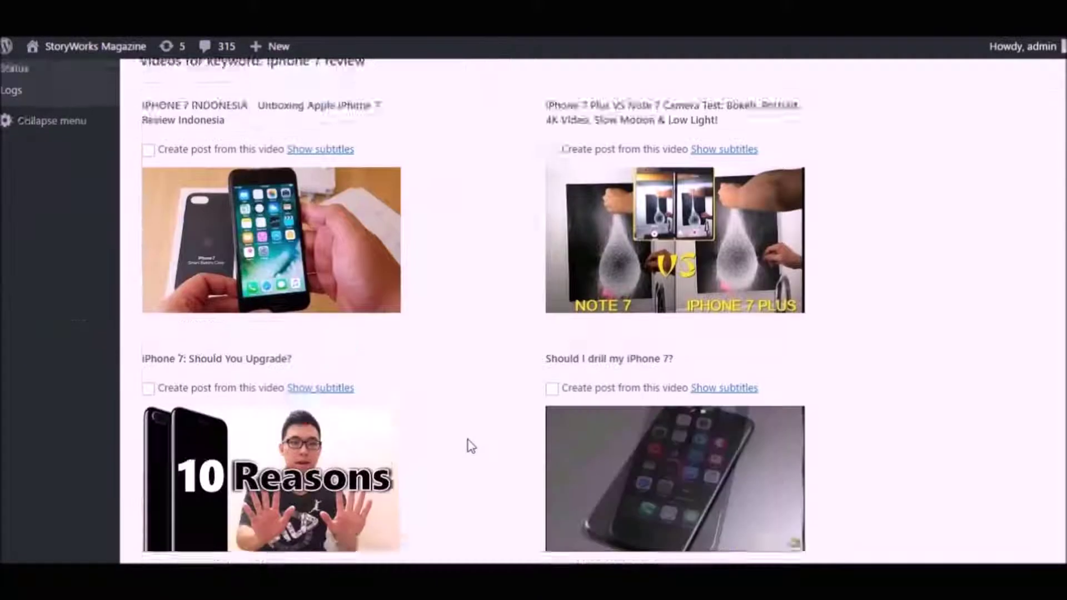
pyautogui.scroll(-5, 468, 443)
pyautogui.scroll(-4, 470, 445)
pyautogui.scroll(6, 471, 444)
pyautogui.scroll(8, 467, 442)
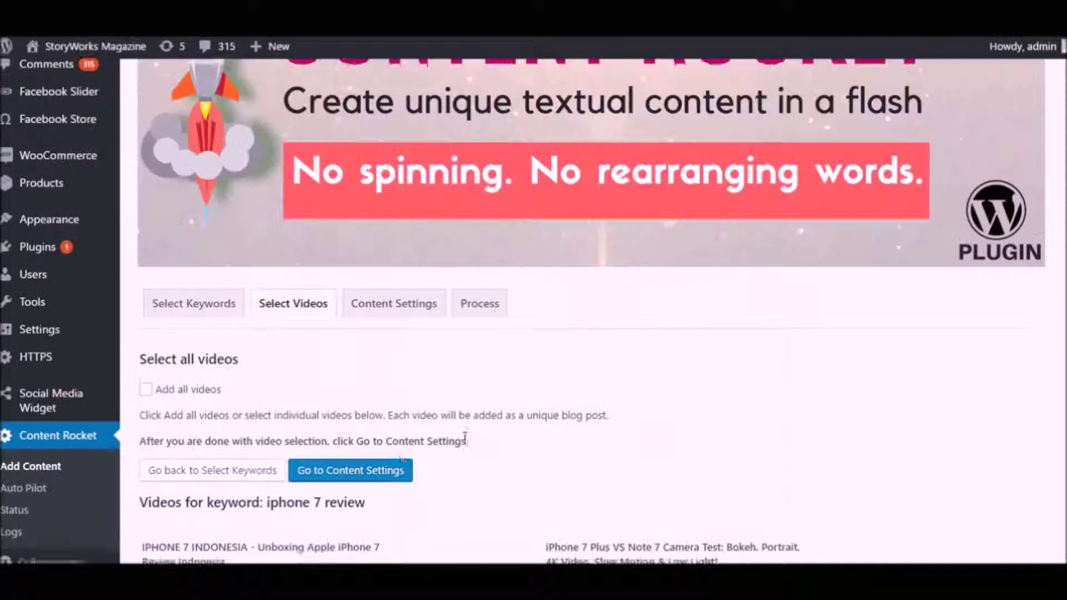
# In Content Settings, toggle 'Add content to the post' off and back on.
pyautogui.click(382, 472)
pyautogui.scroll(-2, 659, 492)
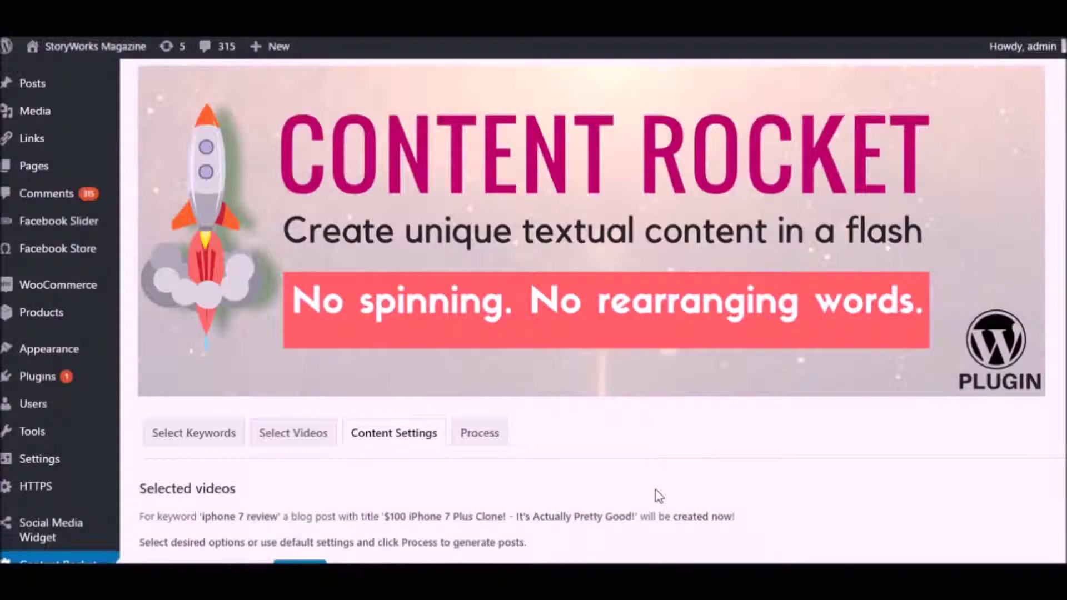
pyautogui.scroll(-3, 639, 493)
pyautogui.scroll(-4, 617, 485)
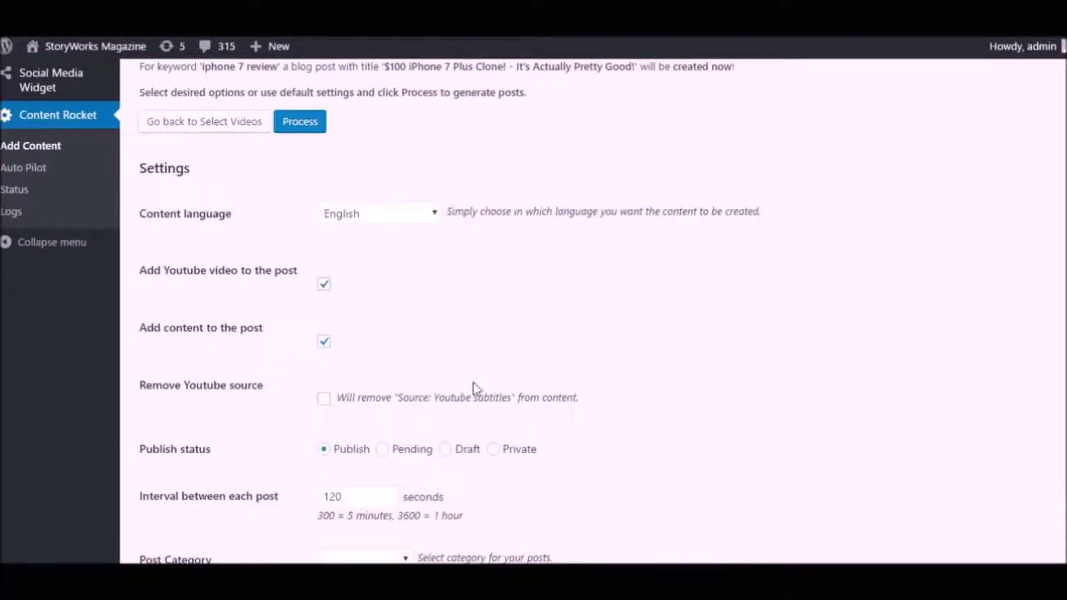
pyautogui.click(324, 340)
pyautogui.click(324, 341)
# Leave the content language set to English.
pyautogui.scroll(-3, 498, 266)
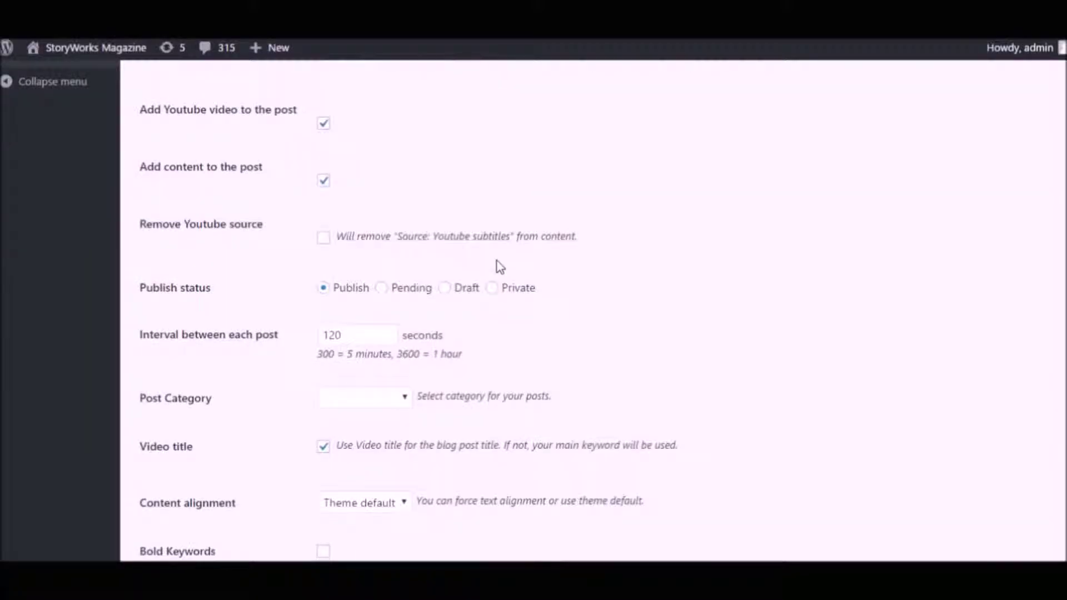
pyautogui.scroll(2, 388, 198)
pyautogui.scroll(1, 393, 217)
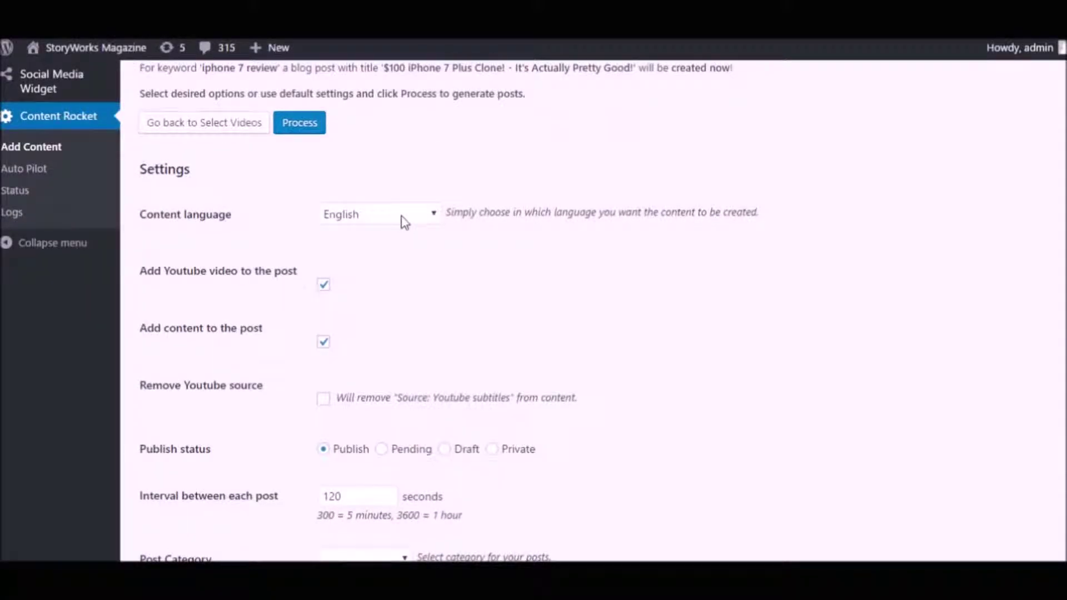
pyautogui.click(402, 218)
pyautogui.scroll(-5, 378, 334)
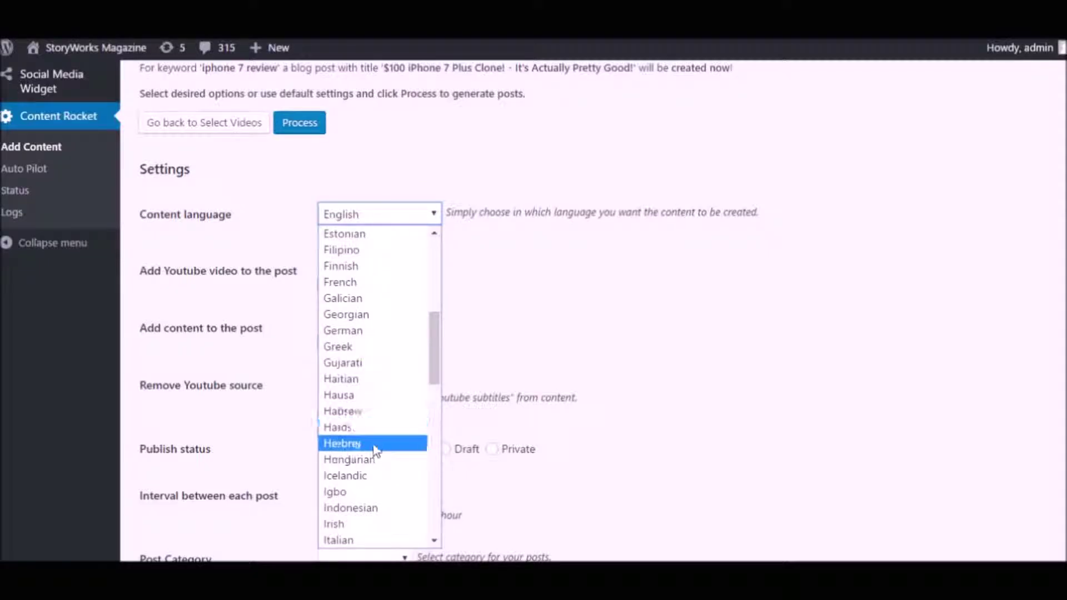
pyautogui.scroll(-7, 374, 479)
pyautogui.scroll(-7, 374, 482)
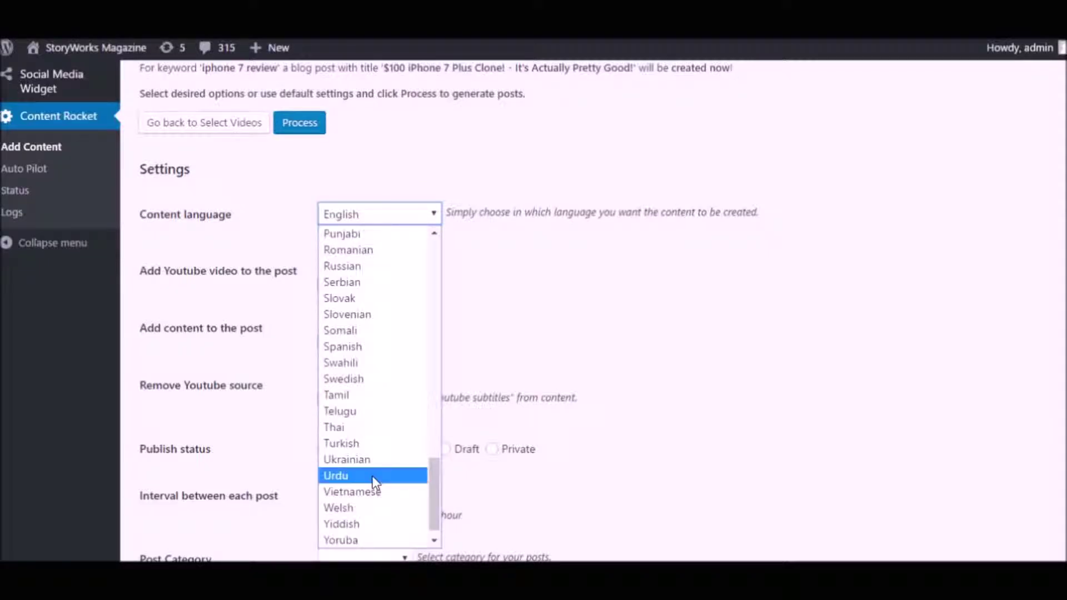
pyautogui.scroll(18, 375, 478)
pyautogui.scroll(3, 371, 473)
pyautogui.scroll(-1, 371, 470)
pyautogui.scroll(-2, 371, 464)
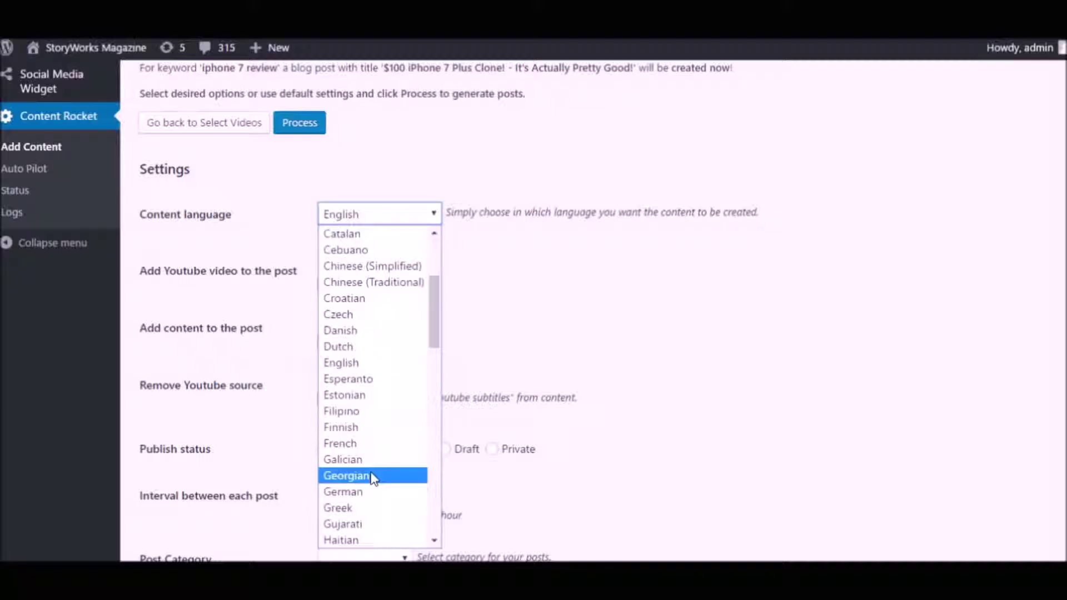
pyautogui.click(370, 365)
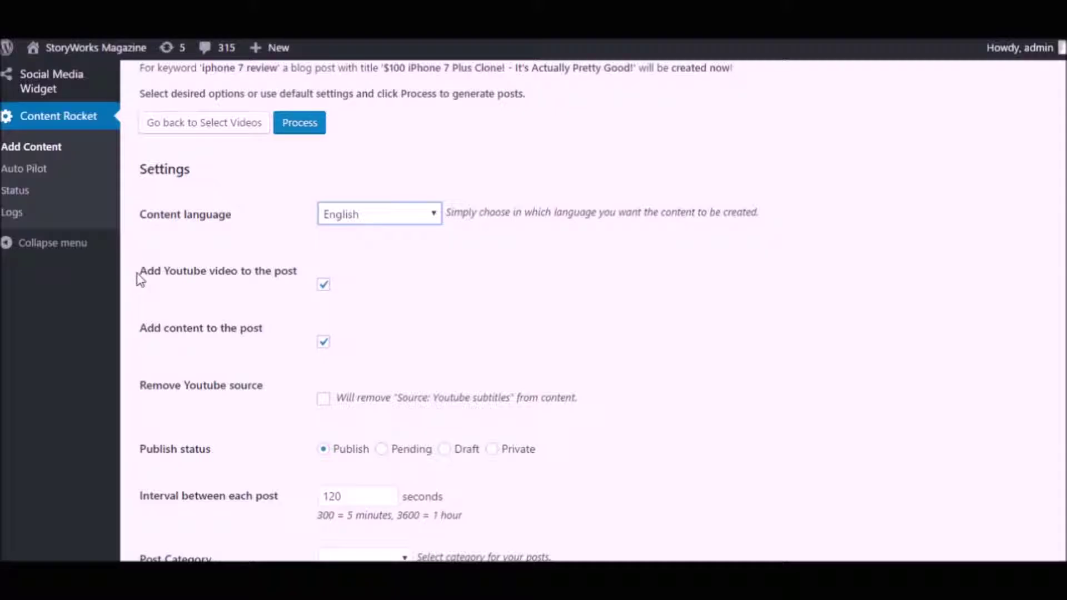
# Toggle the video embed and add-content options, and strip the YouTube subtitles source line.
pyautogui.moveTo(142, 274); pyautogui.dragTo(243, 278)
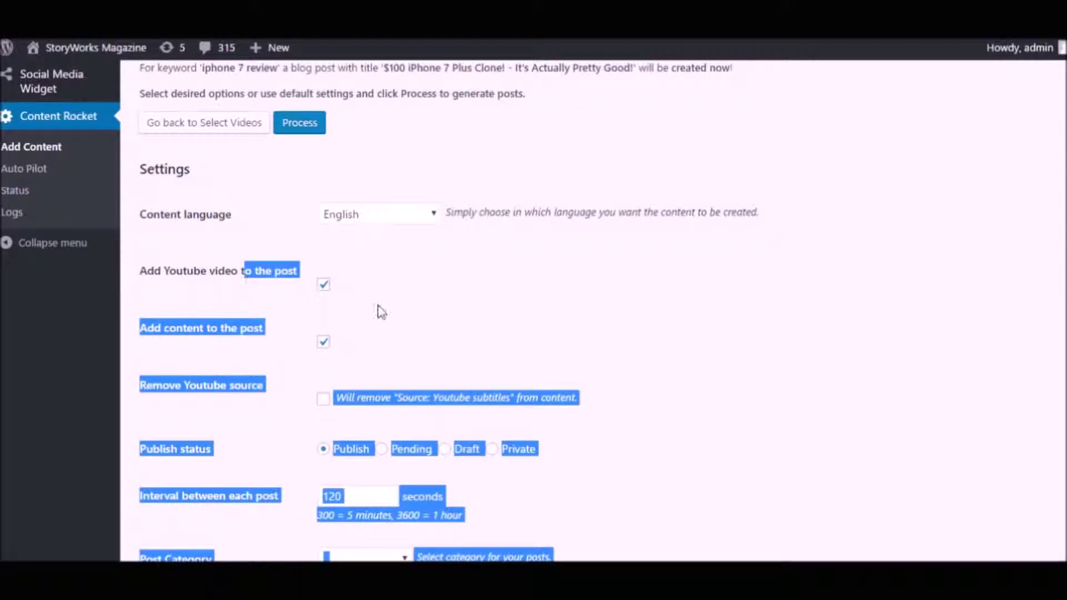
pyautogui.click(512, 315)
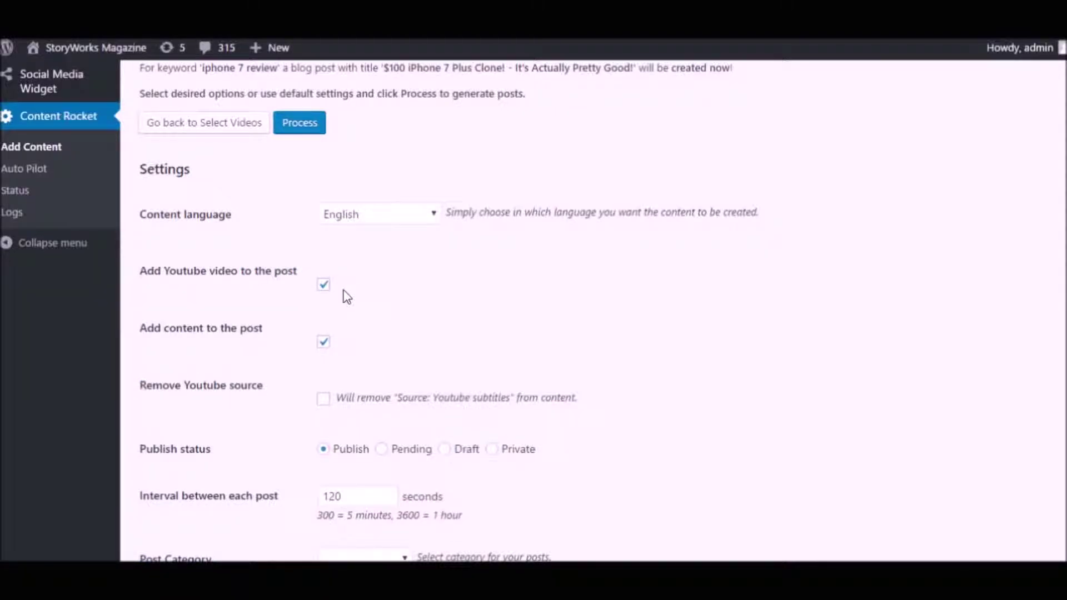
pyautogui.click(327, 293)
pyautogui.click(324, 343)
pyautogui.scroll(-2, 368, 344)
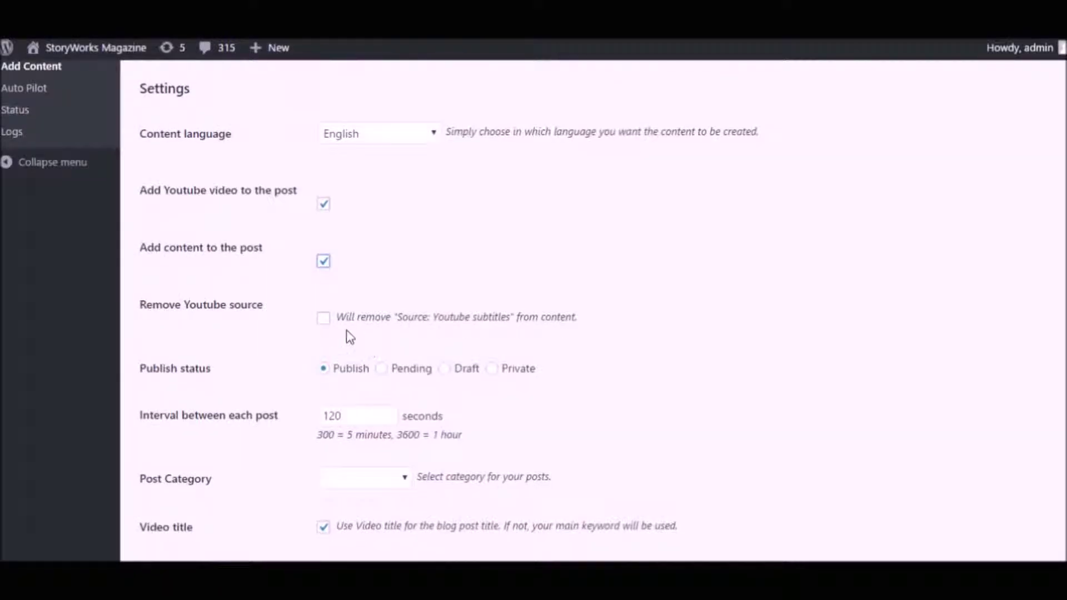
pyautogui.click(325, 320)
# Keep post status on Publish and set the interval between posts to 300 seconds.
pyautogui.click(382, 370)
pyautogui.click(323, 369)
pyautogui.scroll(-2, 297, 383)
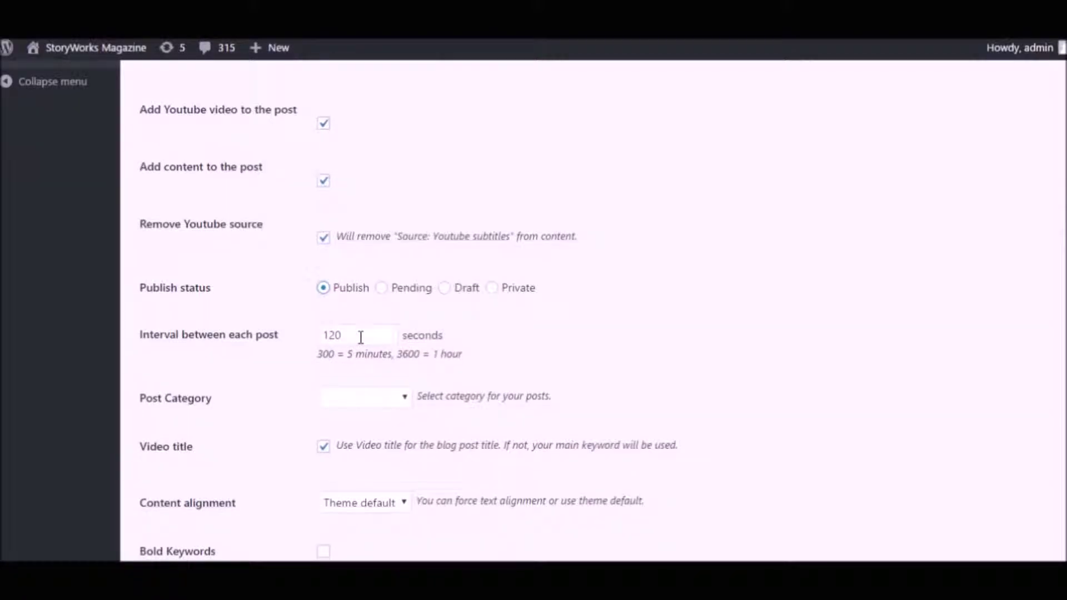
pyautogui.moveTo(362, 337); pyautogui.dragTo(319, 337)
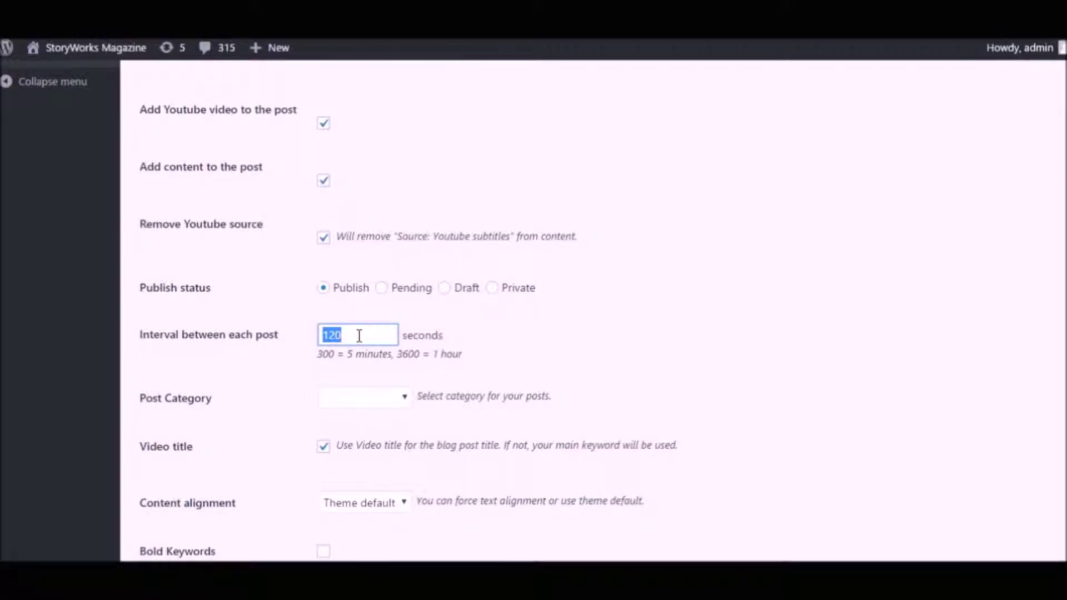
pyautogui.write('3')
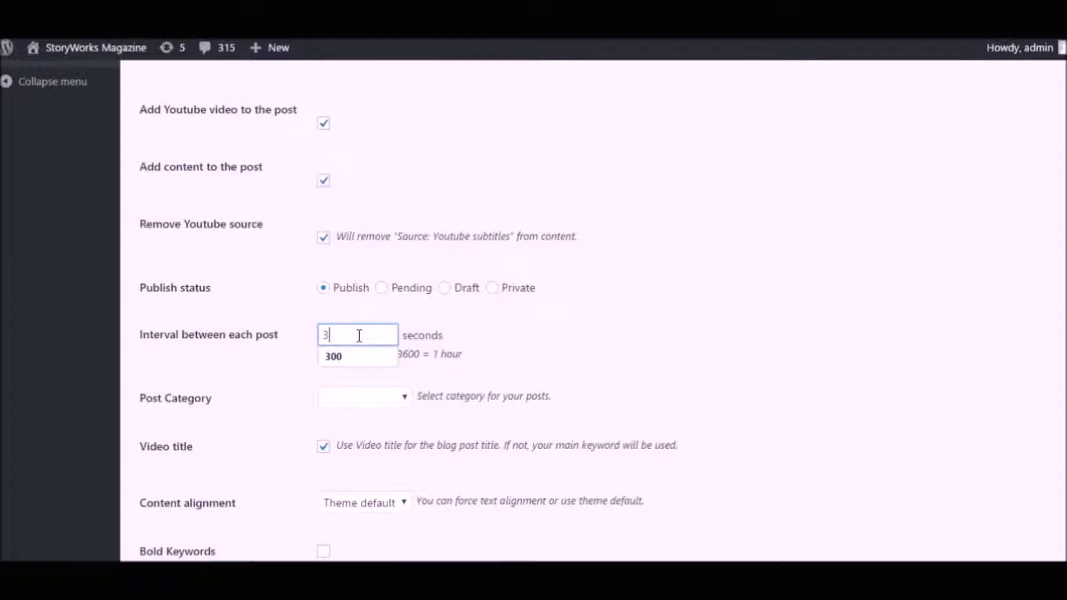
pyautogui.write('00')
pyautogui.click(538, 362)
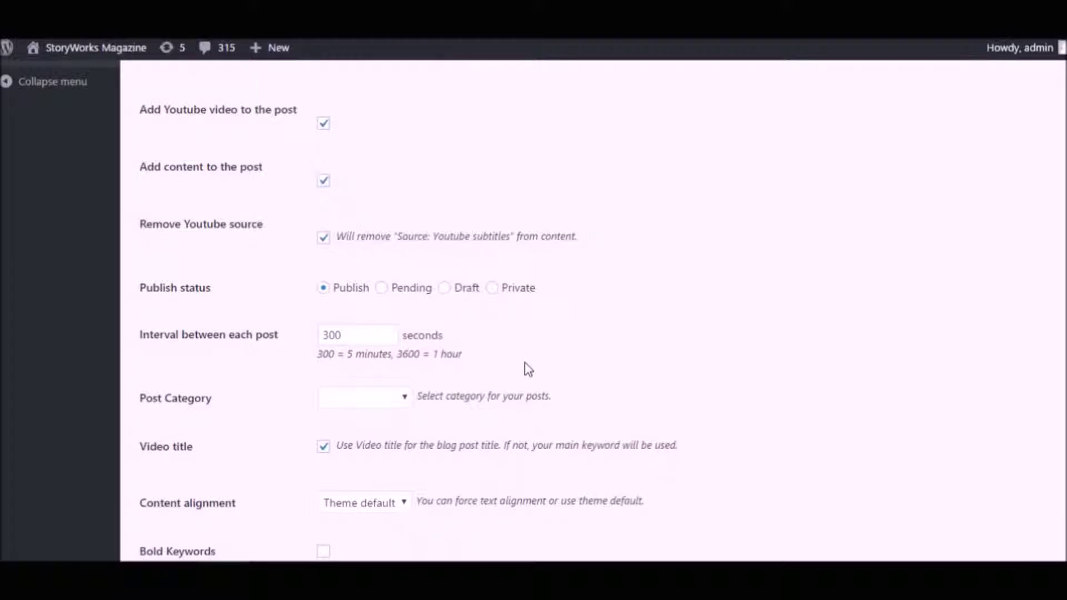
pyautogui.scroll(-2, 522, 334)
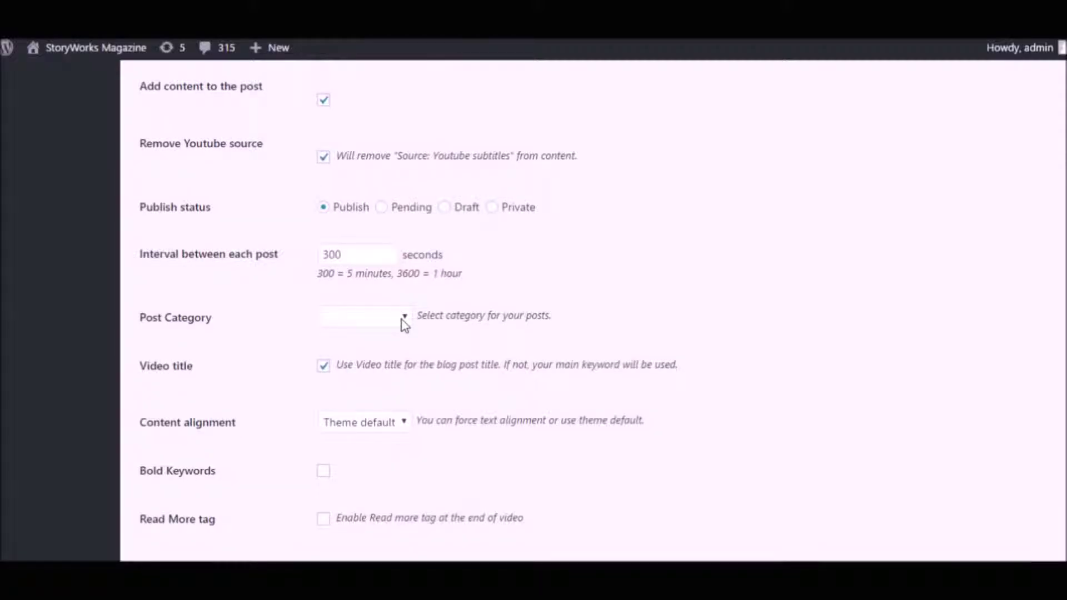
pyautogui.click(402, 321)
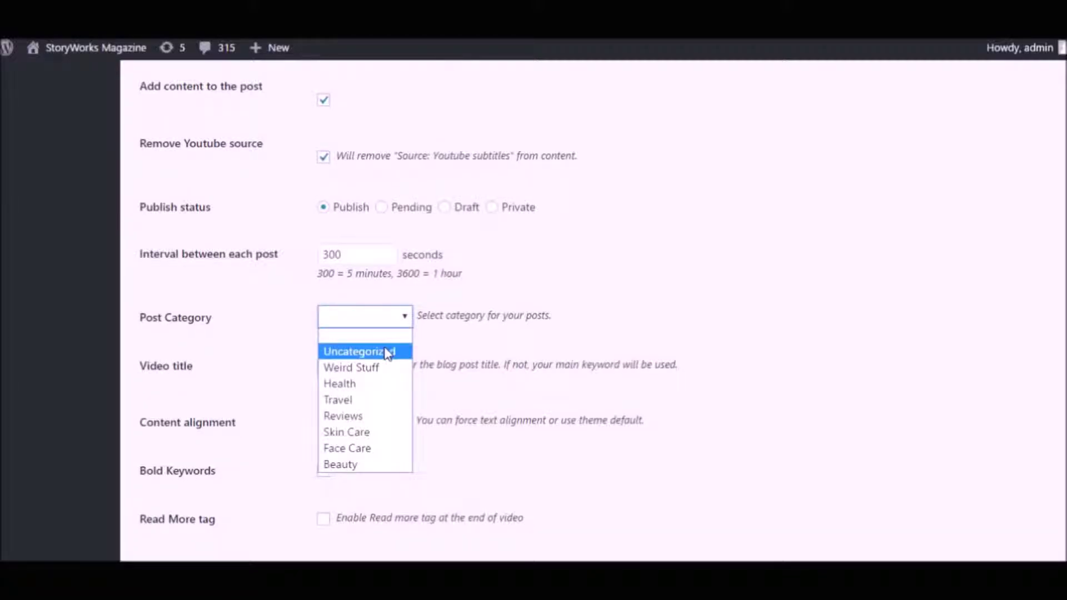
# File posts under the Reviews category and stop using the video title as post title.
pyautogui.click(364, 417)
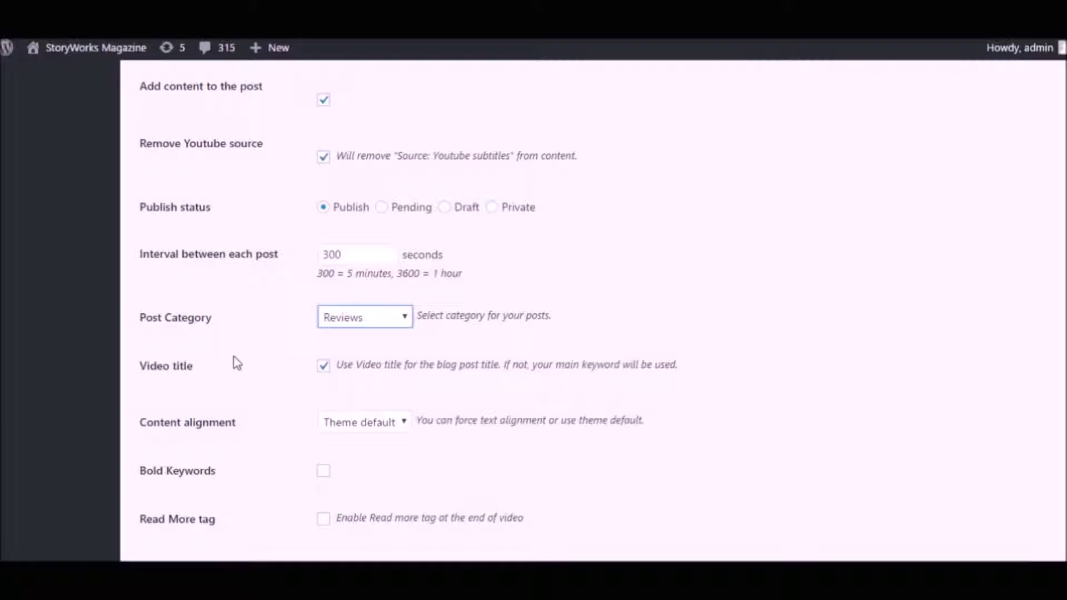
pyautogui.scroll(-2, 240, 368)
pyautogui.scroll(-2, 241, 368)
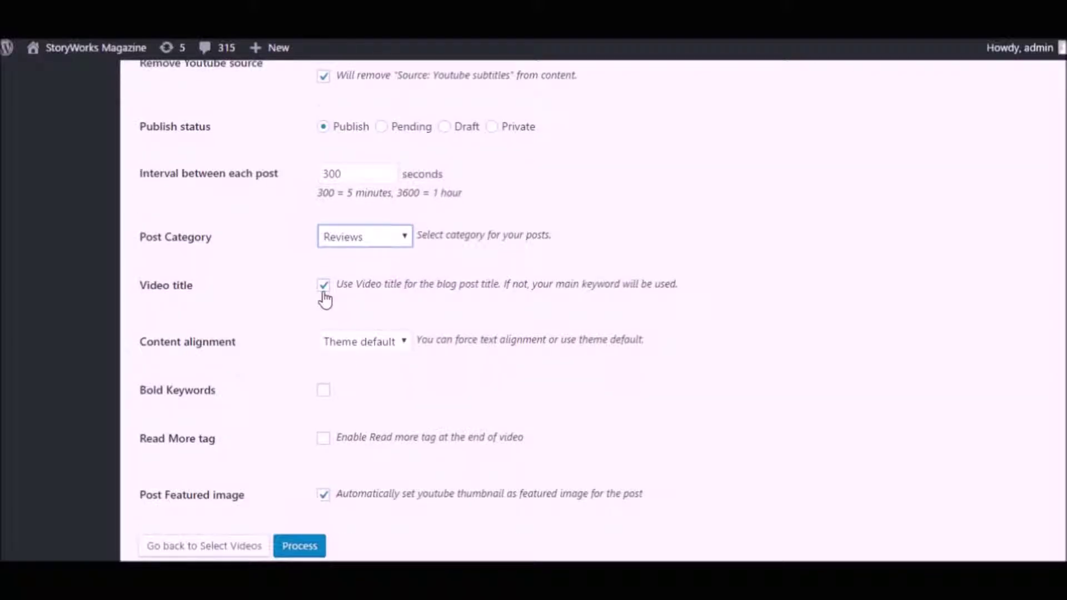
pyautogui.click(324, 286)
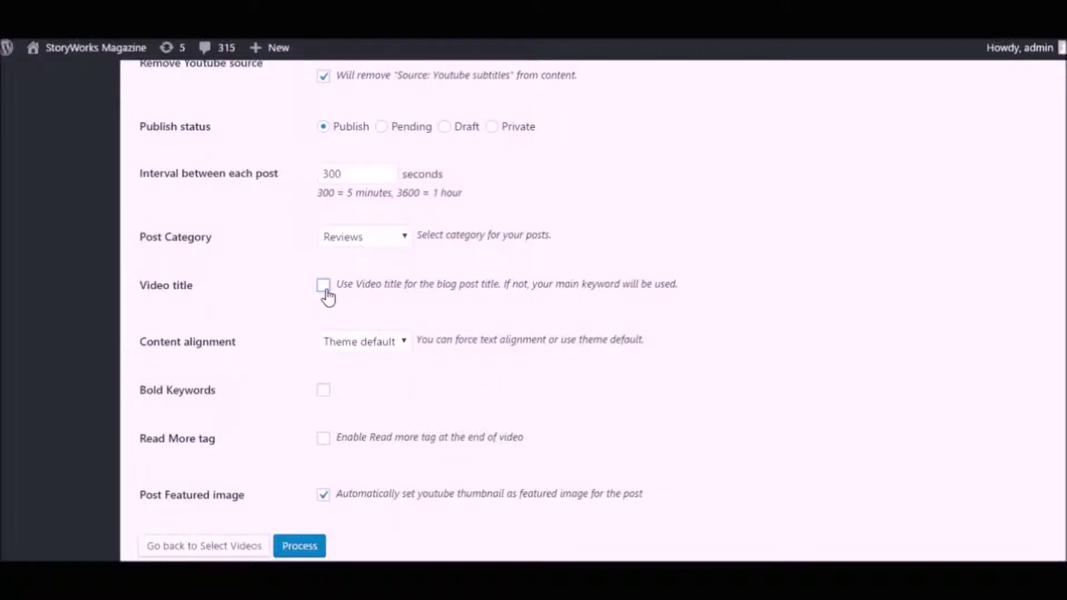
pyautogui.click(362, 343)
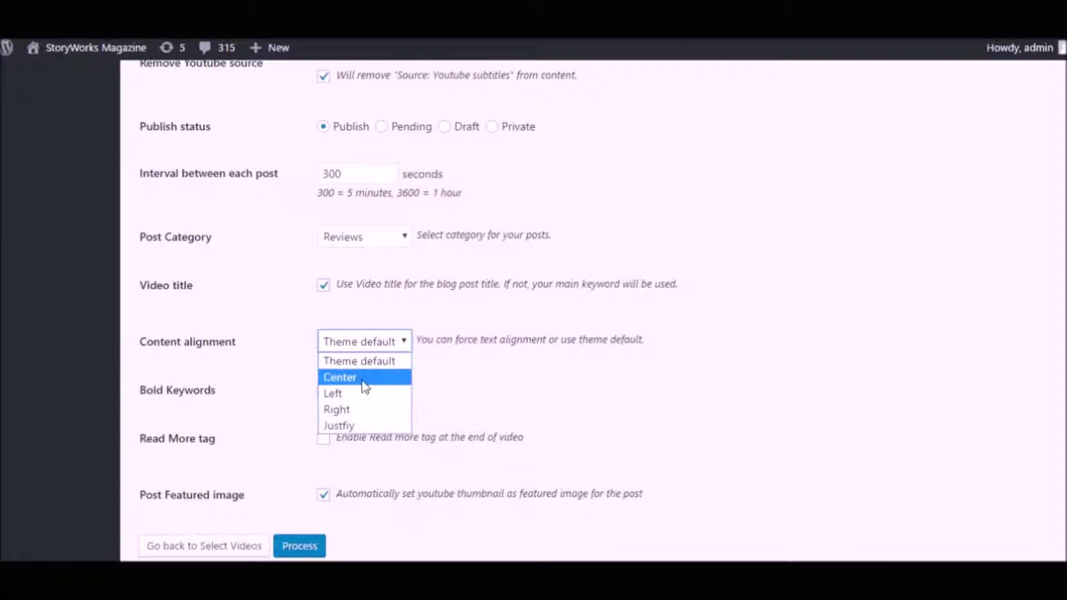
# Keep theme-default alignment, add a Read More tag, keep the thumbnail featured image, then process.
pyautogui.click(362, 342)
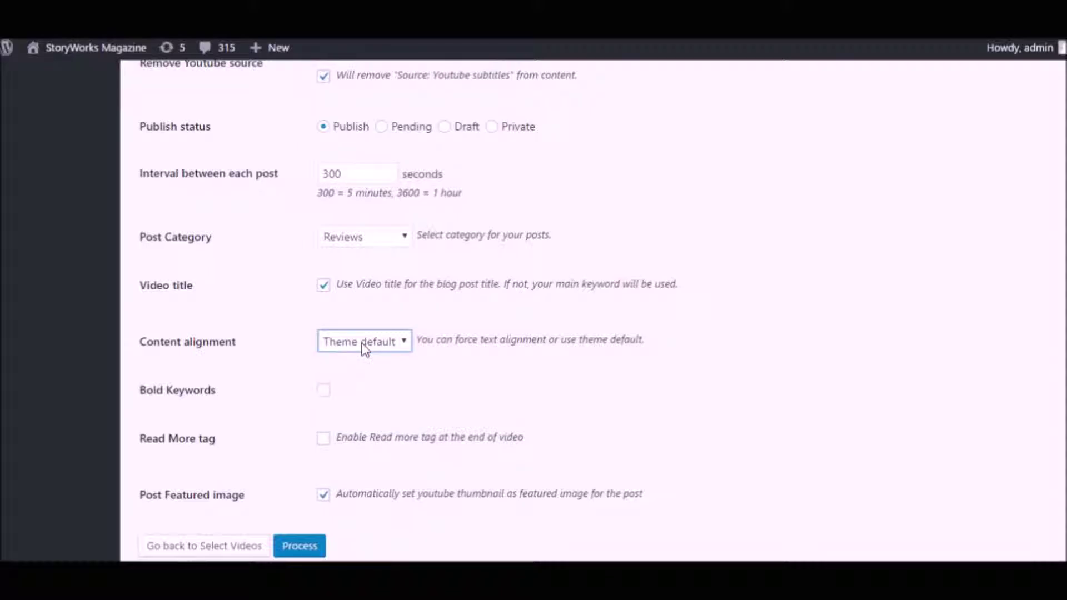
pyautogui.click(323, 390)
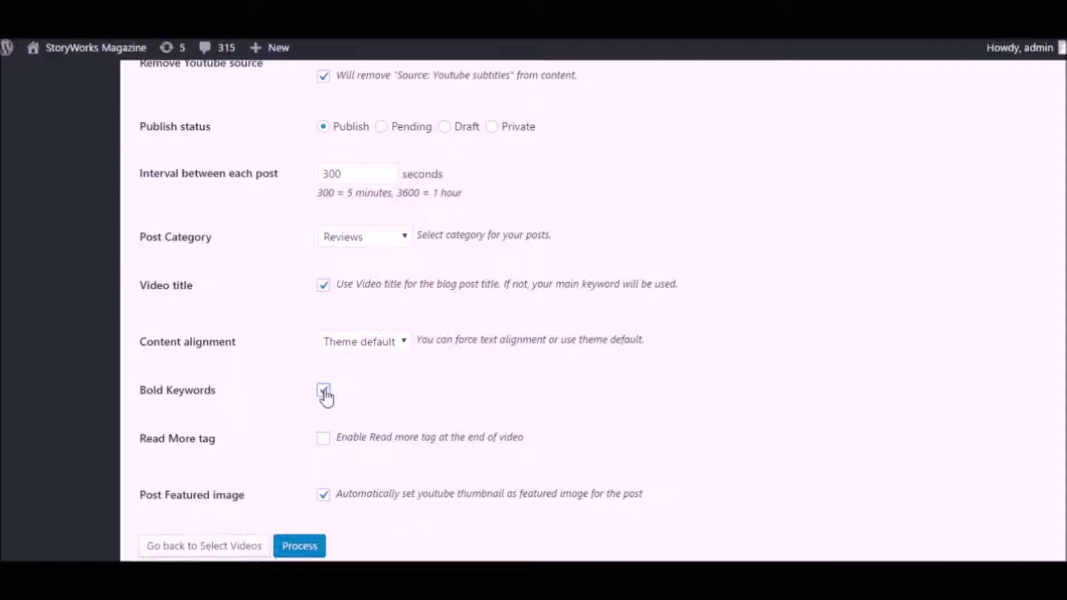
pyautogui.click(324, 390)
pyautogui.scroll(-1, 352, 389)
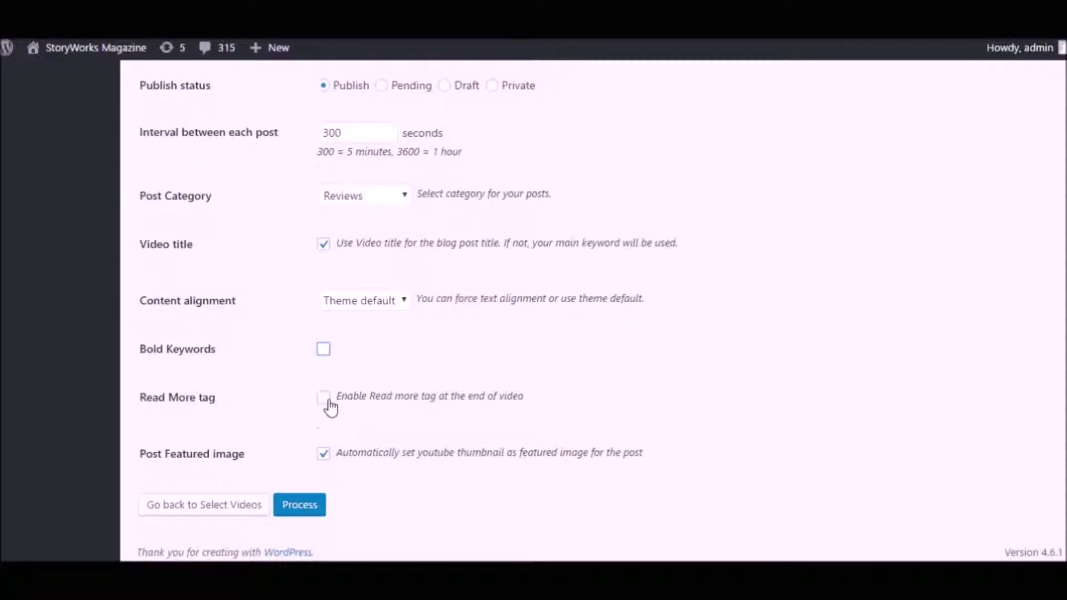
pyautogui.click(325, 402)
pyautogui.click(324, 455)
pyautogui.click(324, 456)
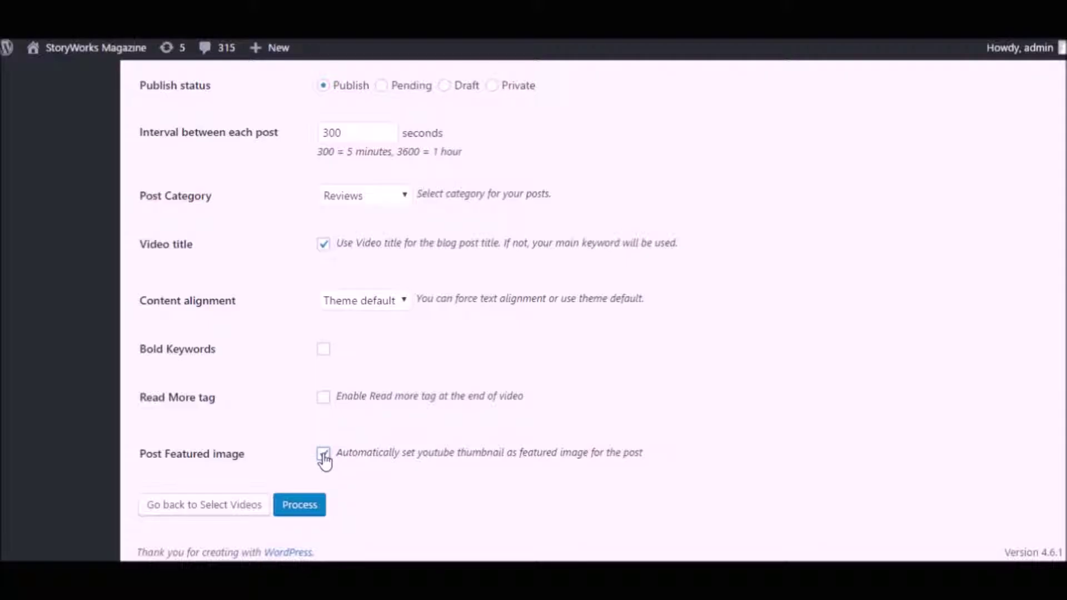
pyautogui.click(308, 506)
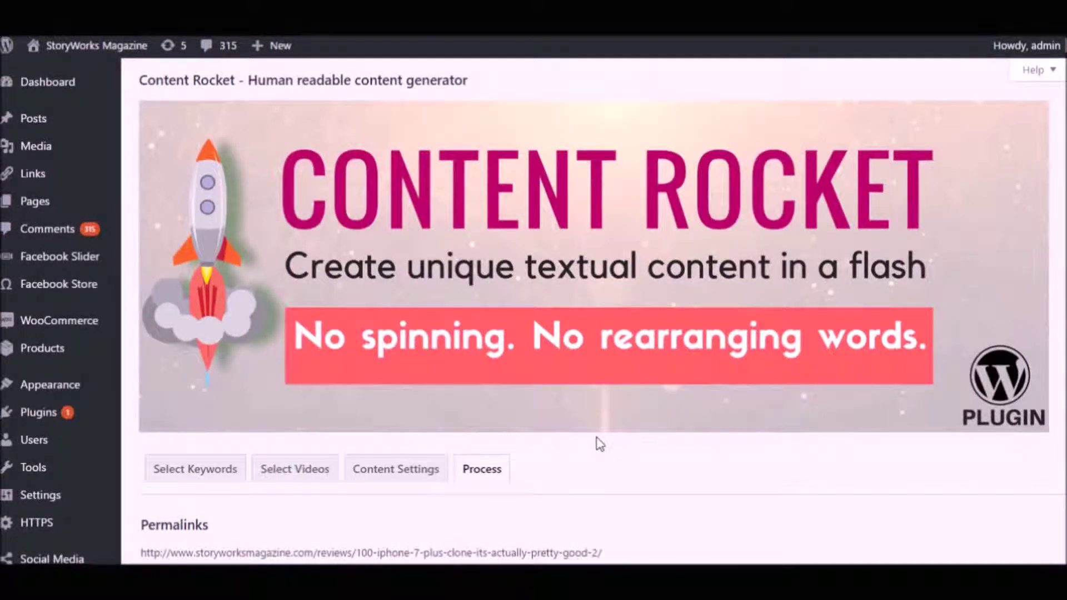
# Scroll to the Notifications message and open the new iPhone 7 review post.
pyautogui.scroll(-3, 597, 442)
pyautogui.scroll(-1, 597, 443)
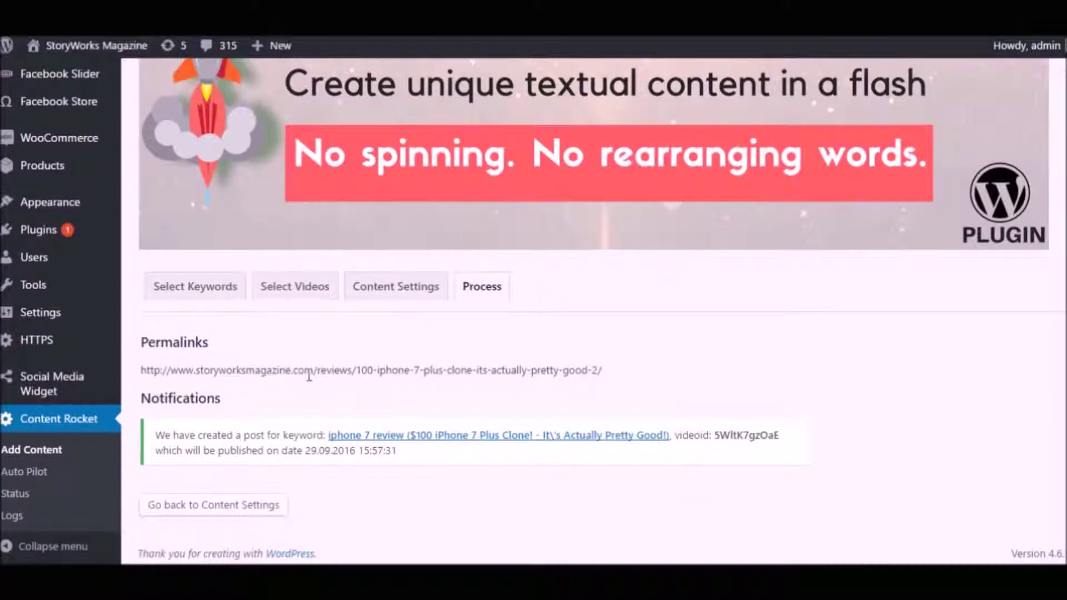
pyautogui.click(418, 439)
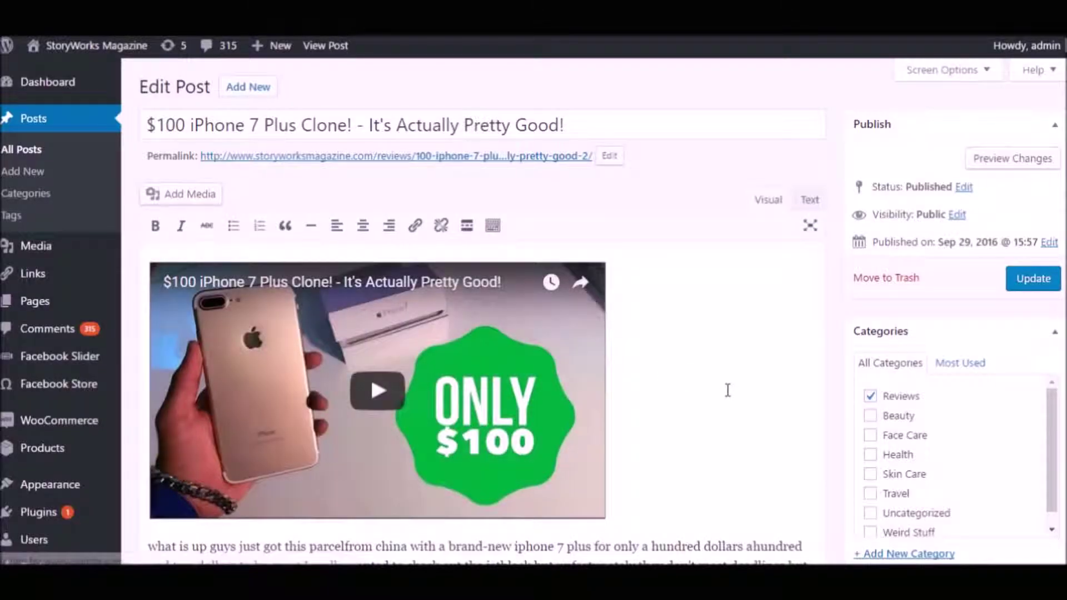
# Review the generated post's video and transcript in the editor, then follow its permalink.
pyautogui.scroll(-1, 739, 393)
pyautogui.scroll(-3, 738, 393)
pyautogui.scroll(-1, 738, 393)
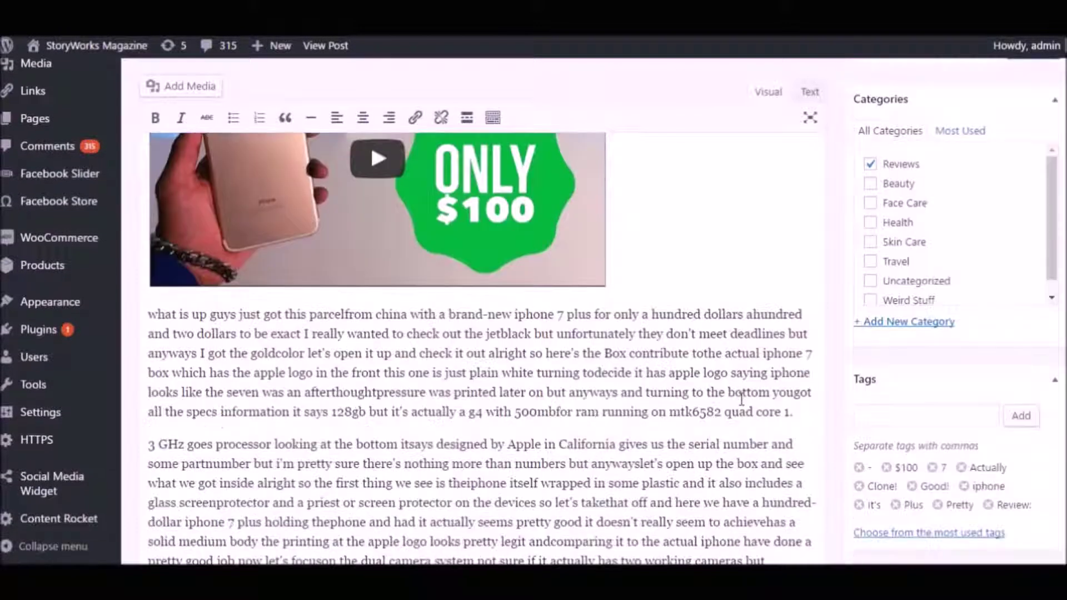
pyautogui.scroll(-3, 740, 397)
pyautogui.scroll(3, 468, 449)
pyautogui.scroll(2, 468, 451)
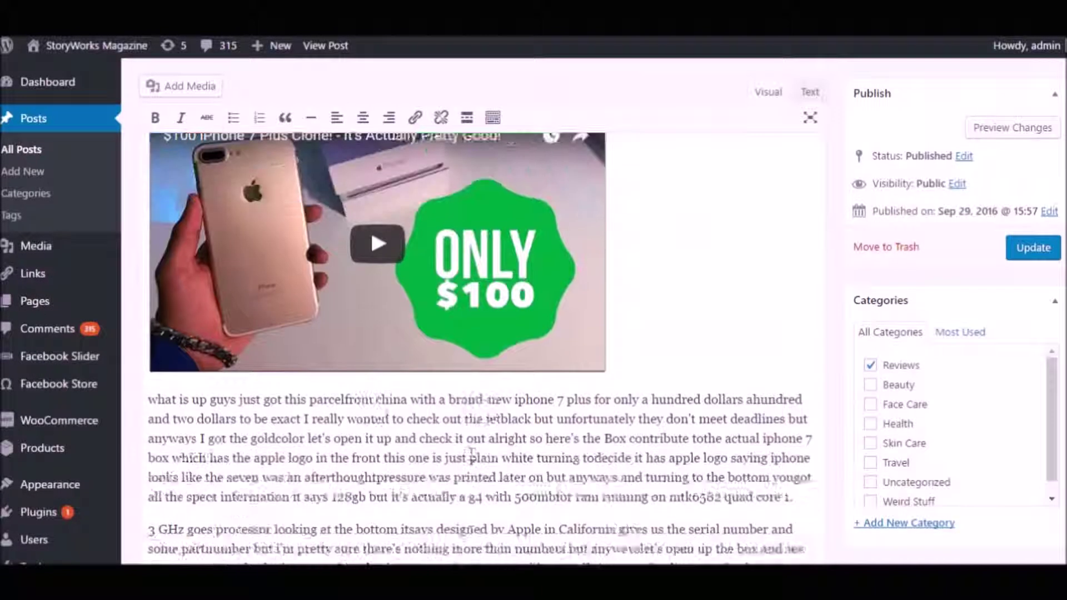
pyautogui.scroll(2, 468, 452)
pyautogui.scroll(1, 467, 453)
pyautogui.scroll(1, 467, 453)
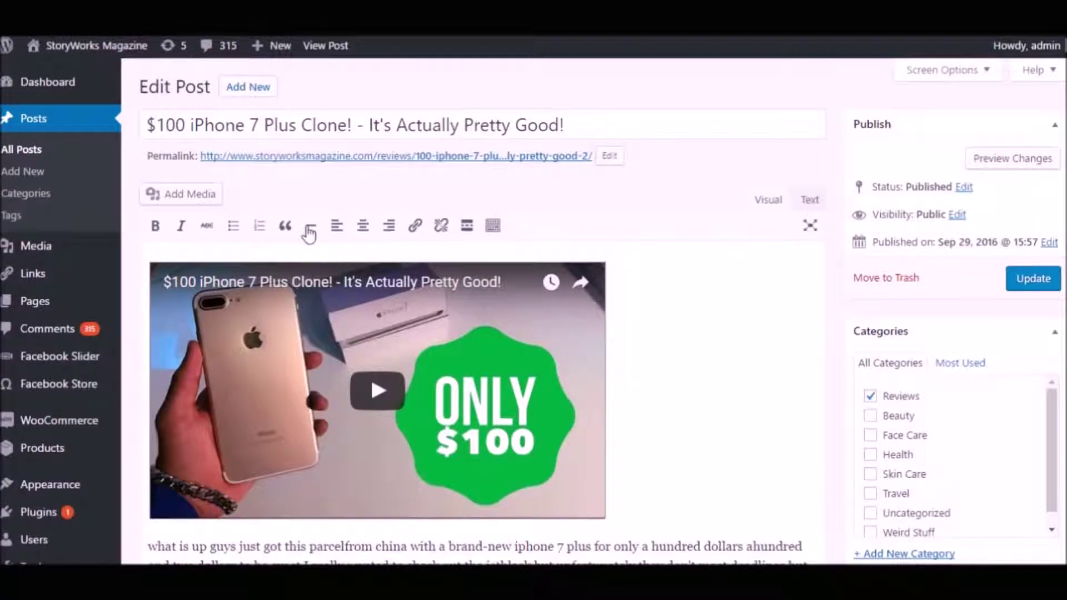
pyautogui.click(338, 161)
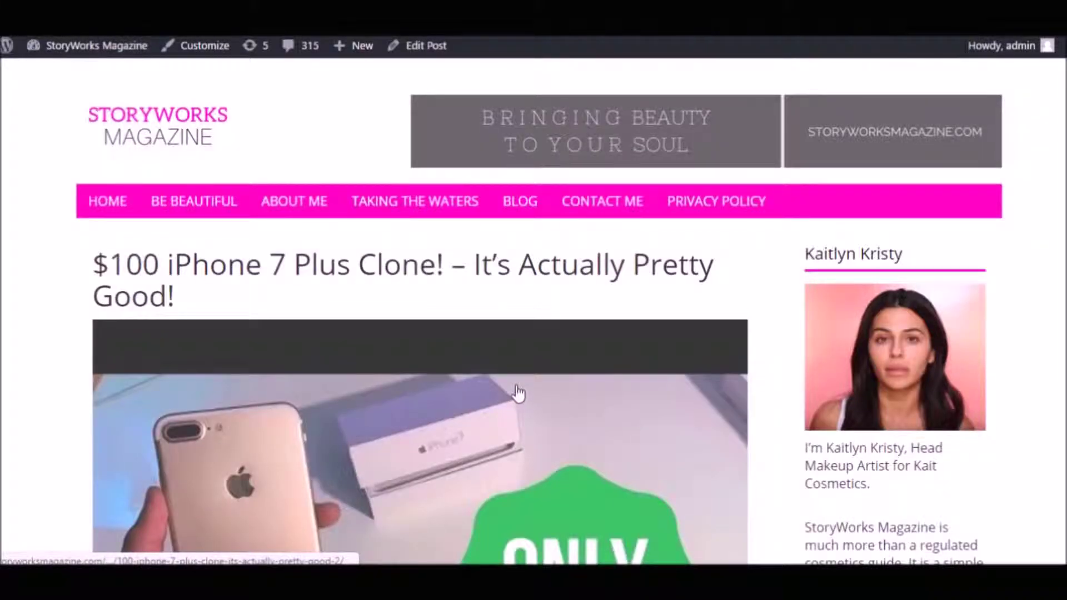
# Scroll through the live post to check its video, transcript text and Reviews category.
pyautogui.scroll(-2, 517, 392)
pyautogui.scroll(-2, 517, 392)
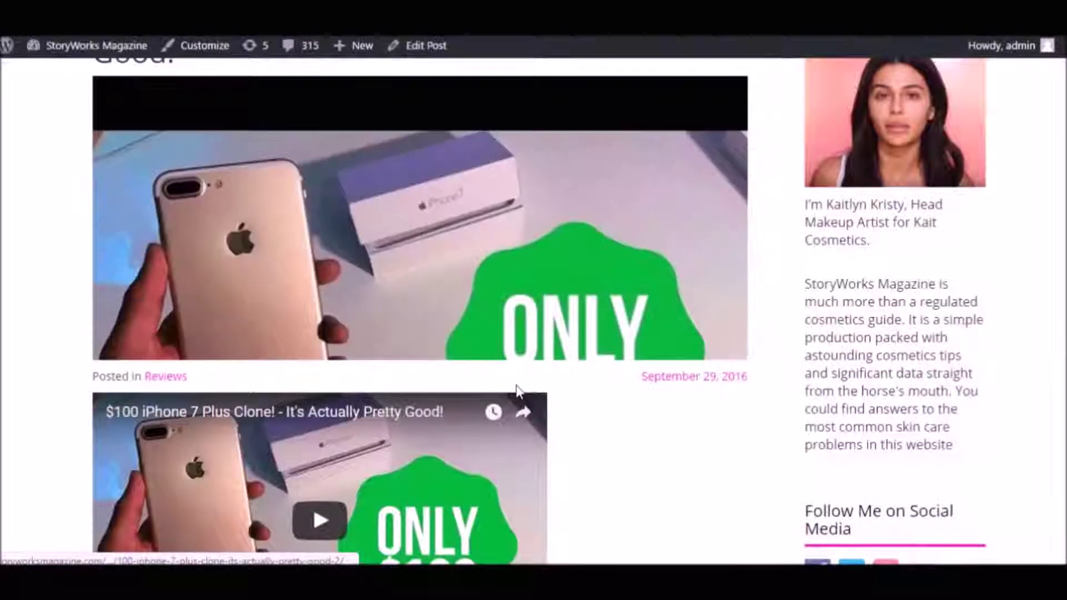
pyautogui.scroll(-2, 517, 389)
pyautogui.scroll(-3, 517, 389)
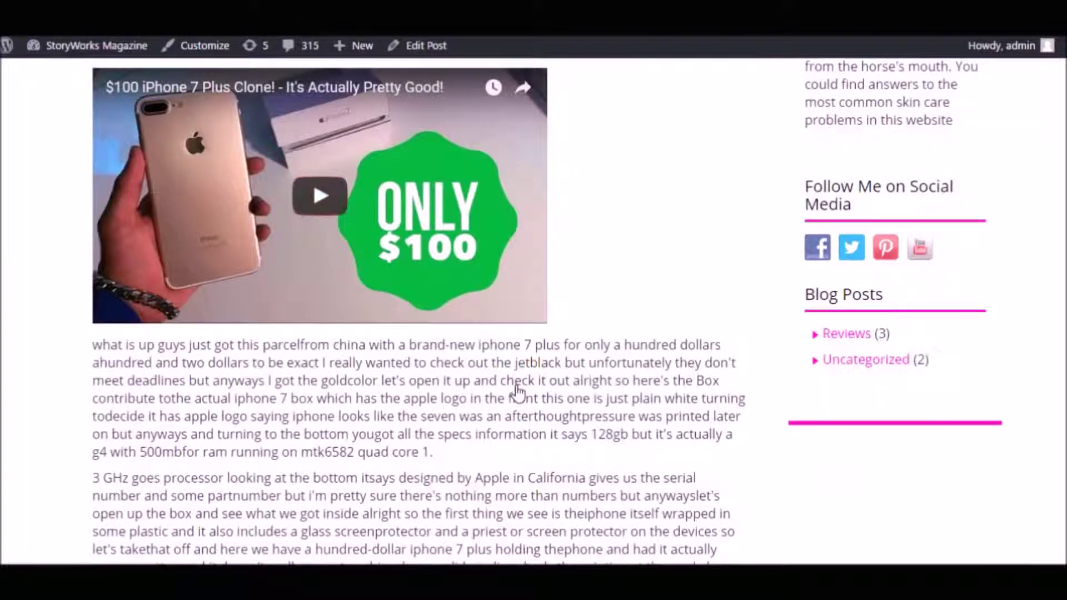
pyautogui.scroll(-2, 518, 392)
pyautogui.scroll(-1, 518, 392)
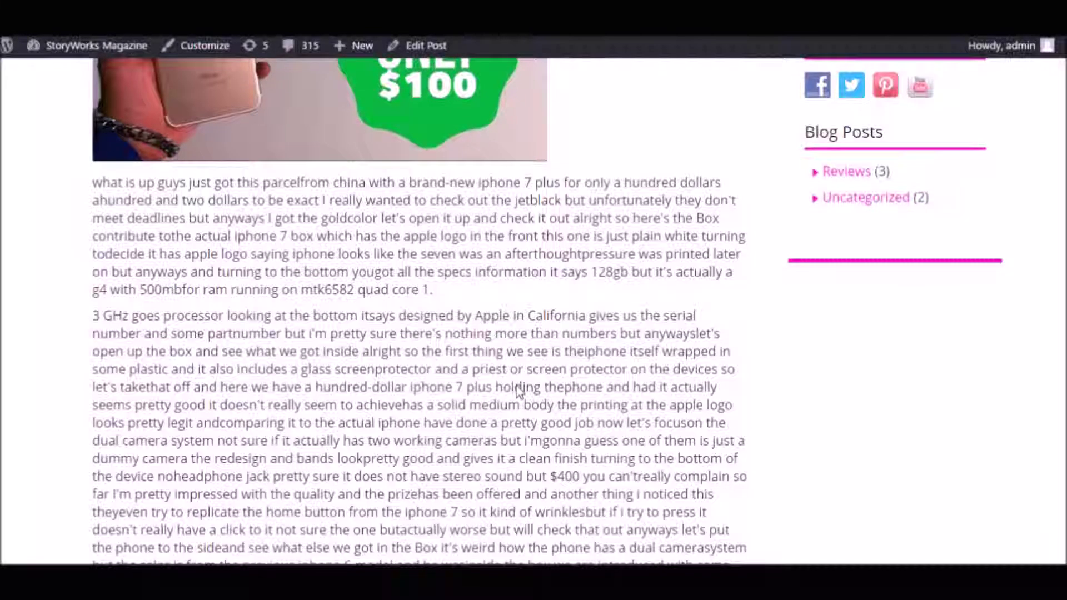
pyautogui.scroll(5, 517, 392)
pyautogui.scroll(5, 514, 392)
pyautogui.scroll(1, 511, 392)
pyautogui.scroll(2, 507, 392)
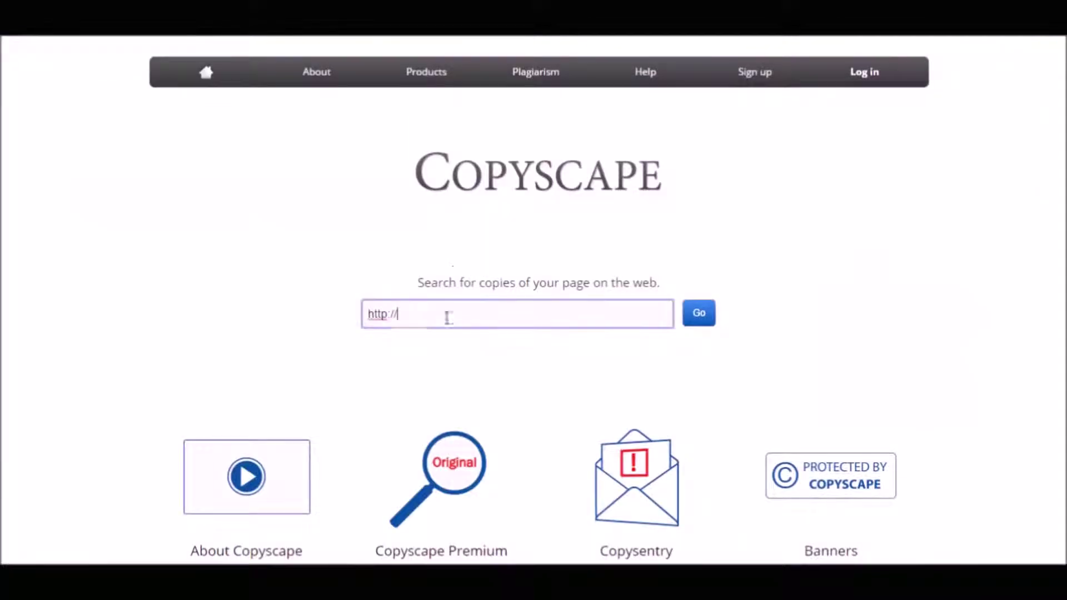
# Run a Copyscape search on the post's URL and confirm it returns no results.
pyautogui.moveTo(445, 317); pyautogui.dragTo(348, 312)
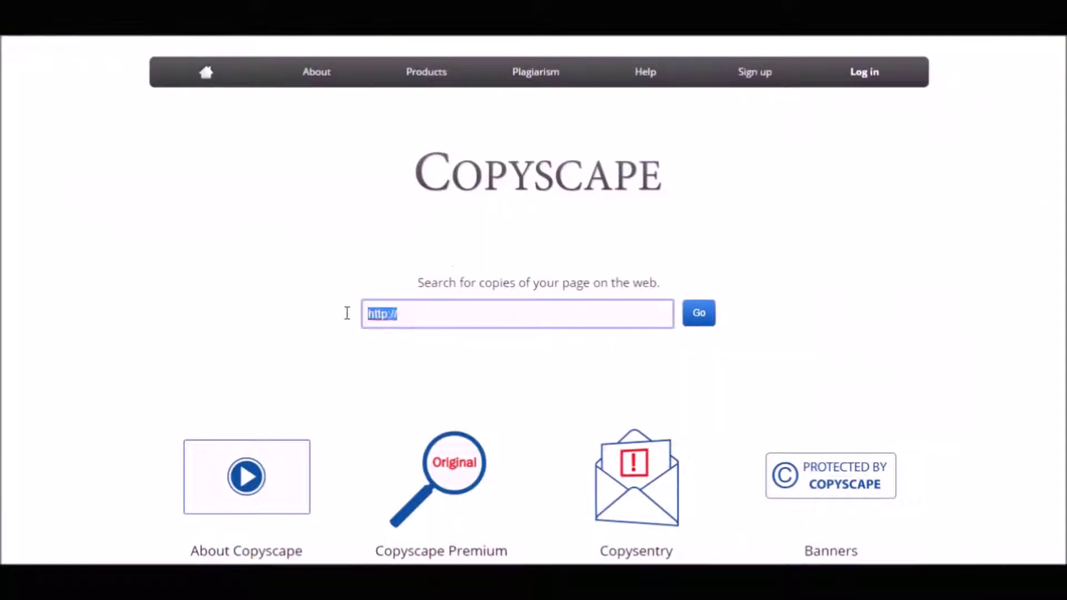
pyautogui.write('https://www.storyworksmagazine.com/reviews/100-iphone-7-plus-clone-its-actually-pretty-good-2/')
pyautogui.click(700, 313)
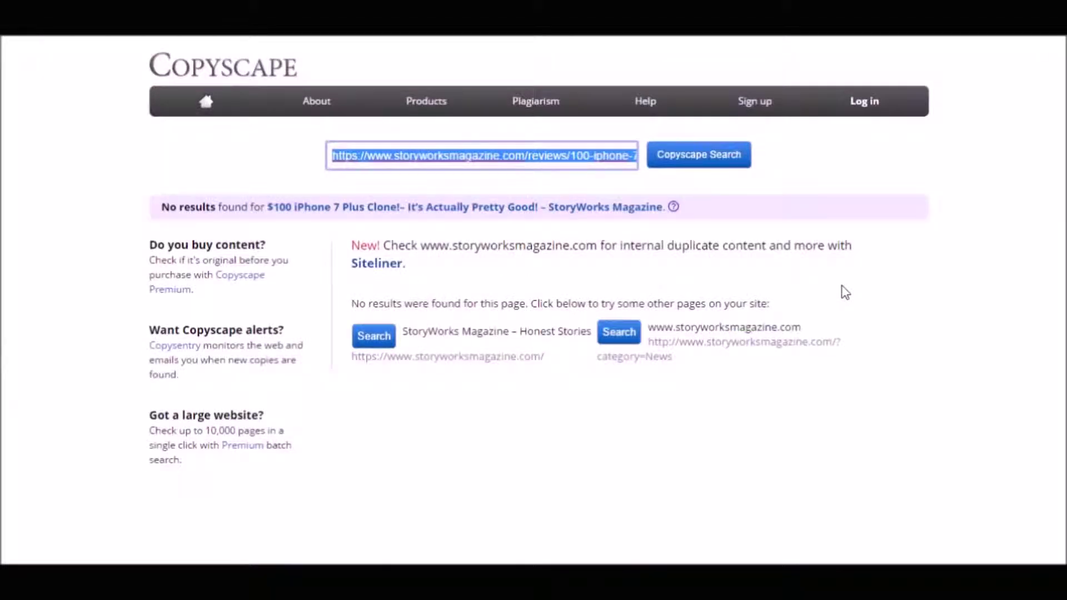
pyautogui.moveTo(166, 208); pyautogui.dragTo(821, 220)
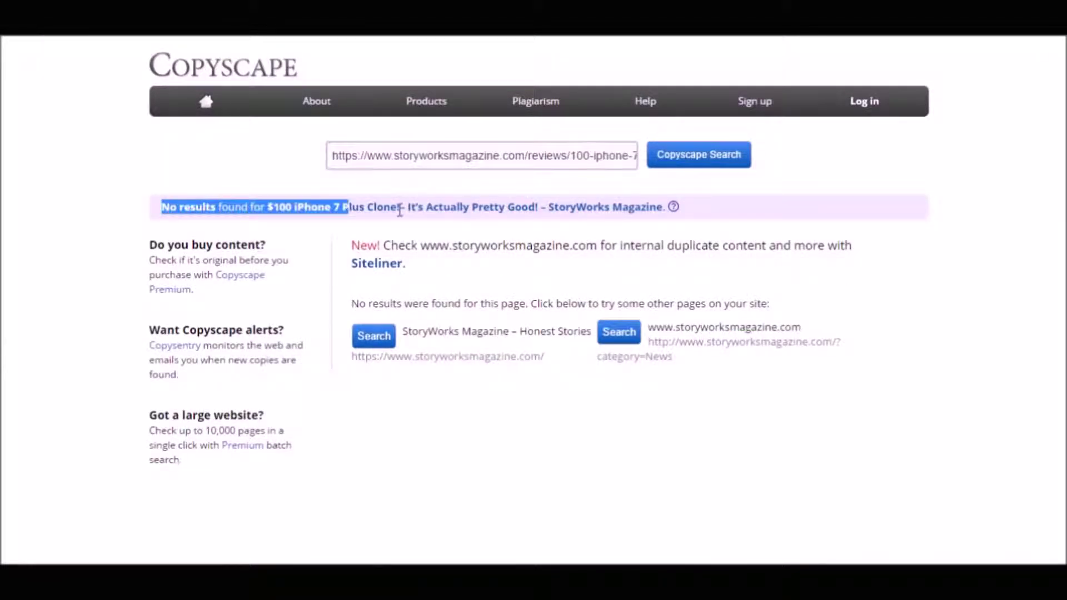
pyautogui.click(821, 219)
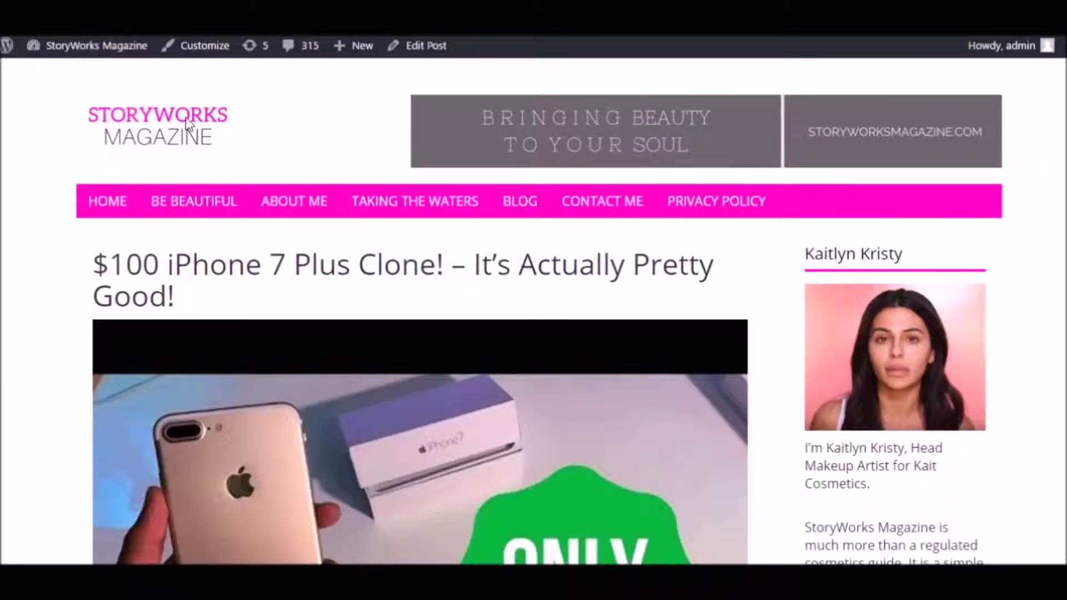
pyautogui.scroll(-3, 404, 353)
pyautogui.scroll(-5, 404, 353)
pyautogui.scroll(-3, 404, 353)
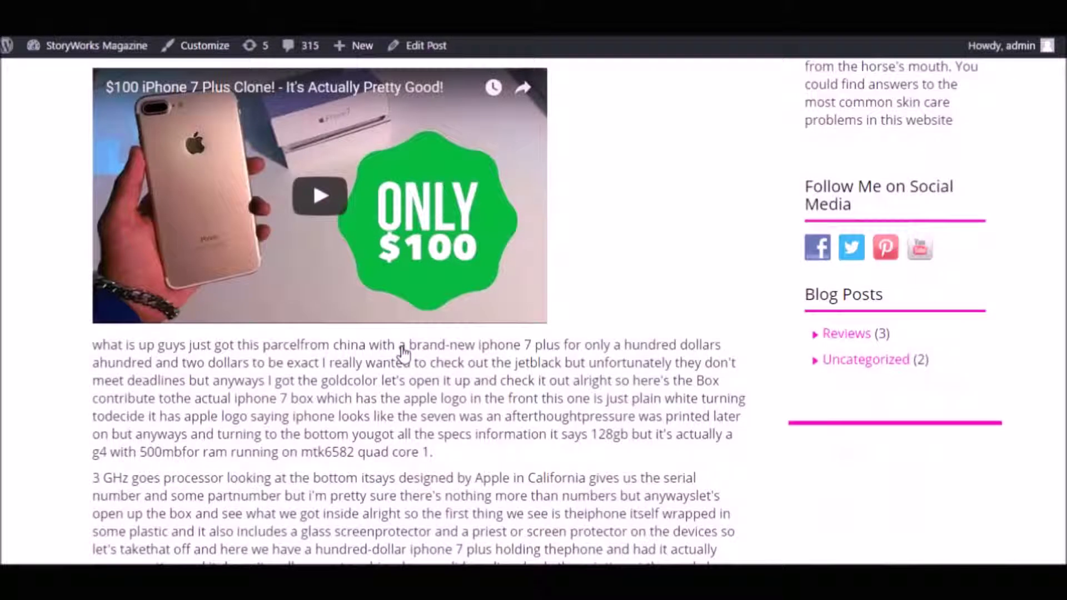
pyautogui.scroll(6, 404, 353)
pyautogui.scroll(5, 404, 355)
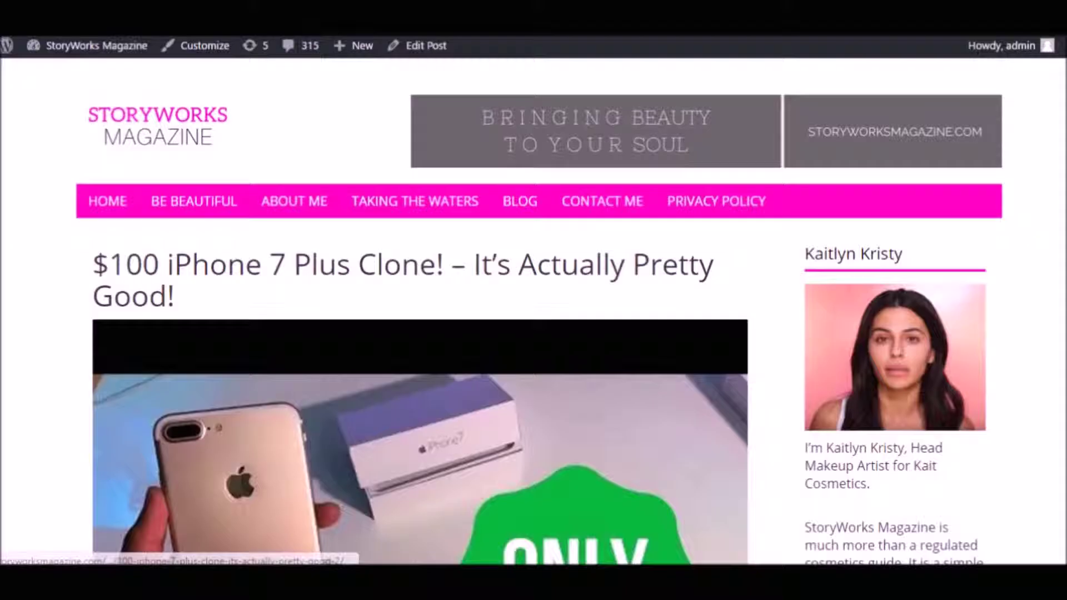